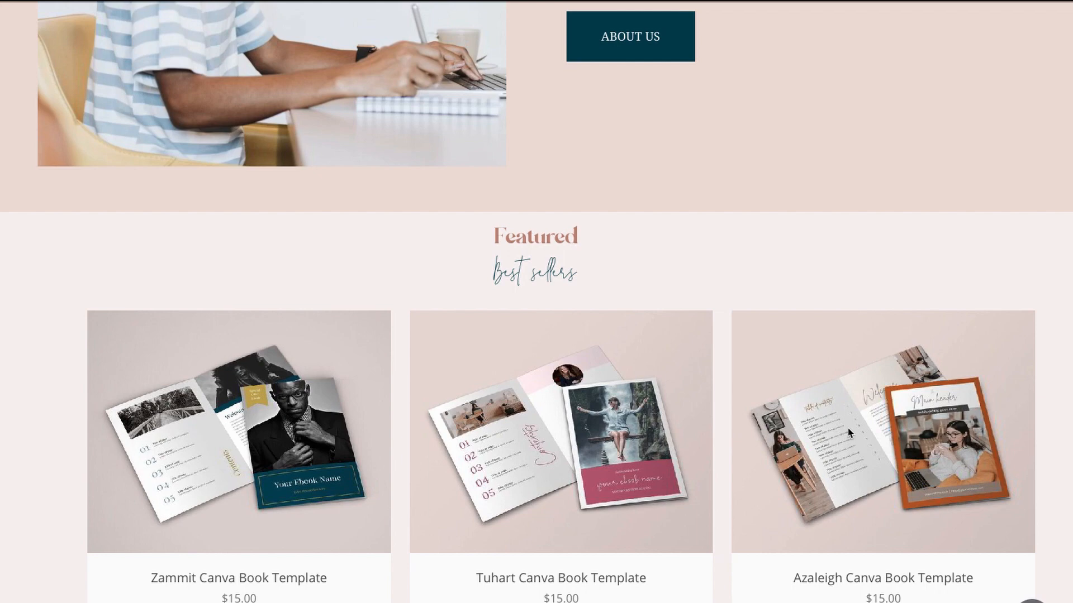
# - Open the Azaleigh Canva Book Template product page and look through its page layout preview images
pyautogui.moveTo(848, 429)
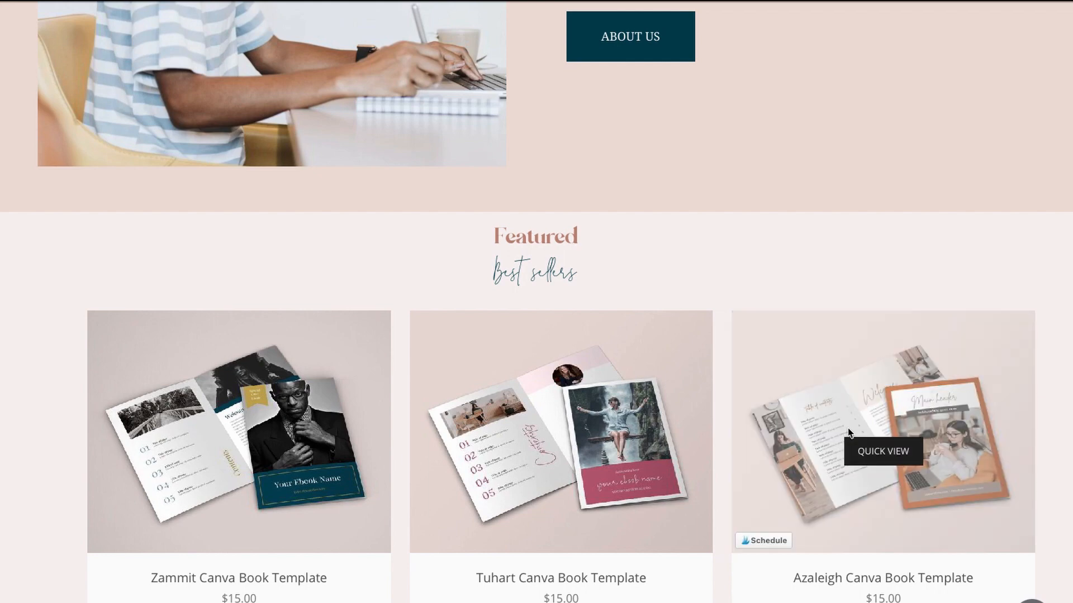
pyautogui.click(847, 432)
pyautogui.scroll(-5, 603, 427)
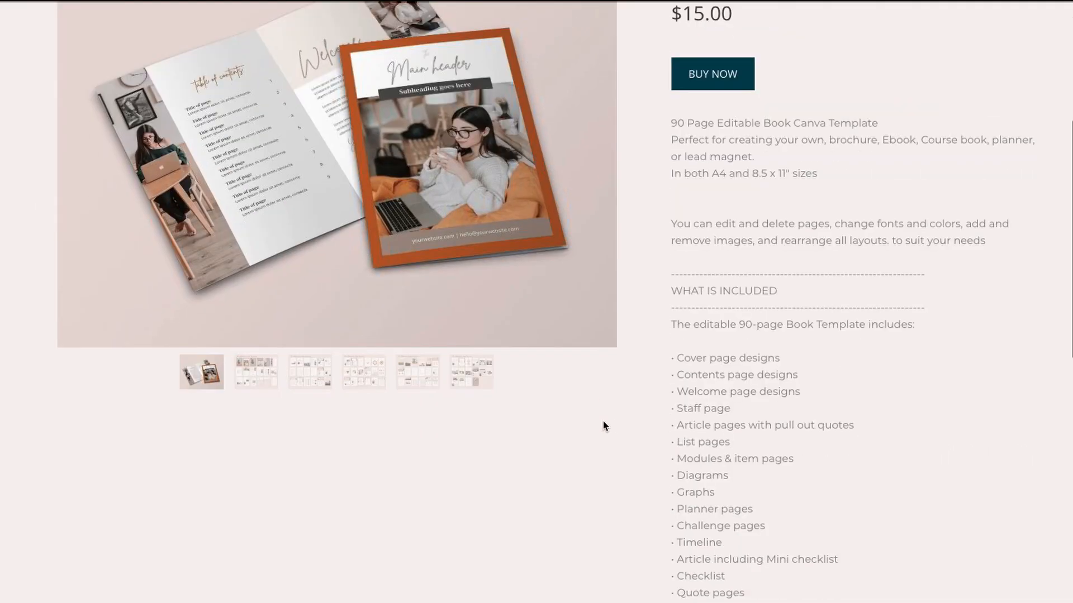
pyautogui.click(272, 381)
pyautogui.scroll(2, 318, 391)
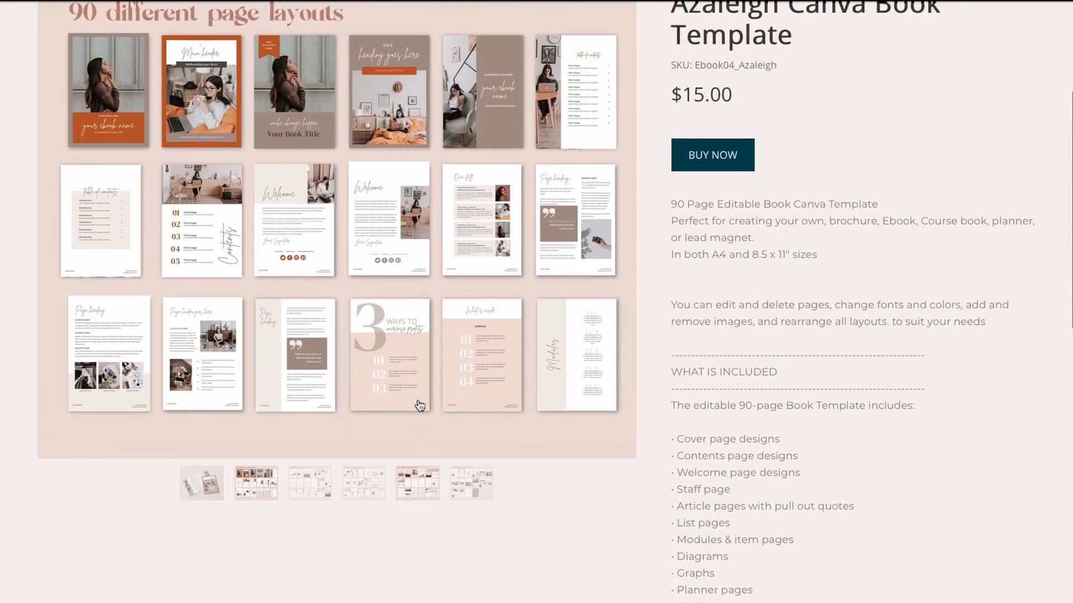
pyautogui.click(321, 487)
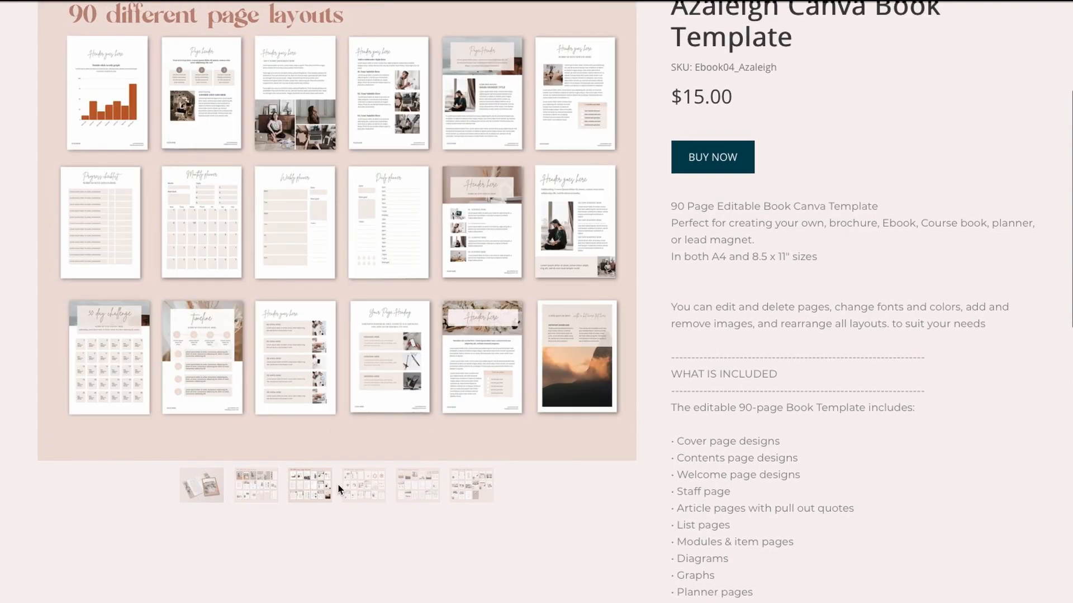
pyautogui.click(375, 492)
pyautogui.scroll(1, 386, 455)
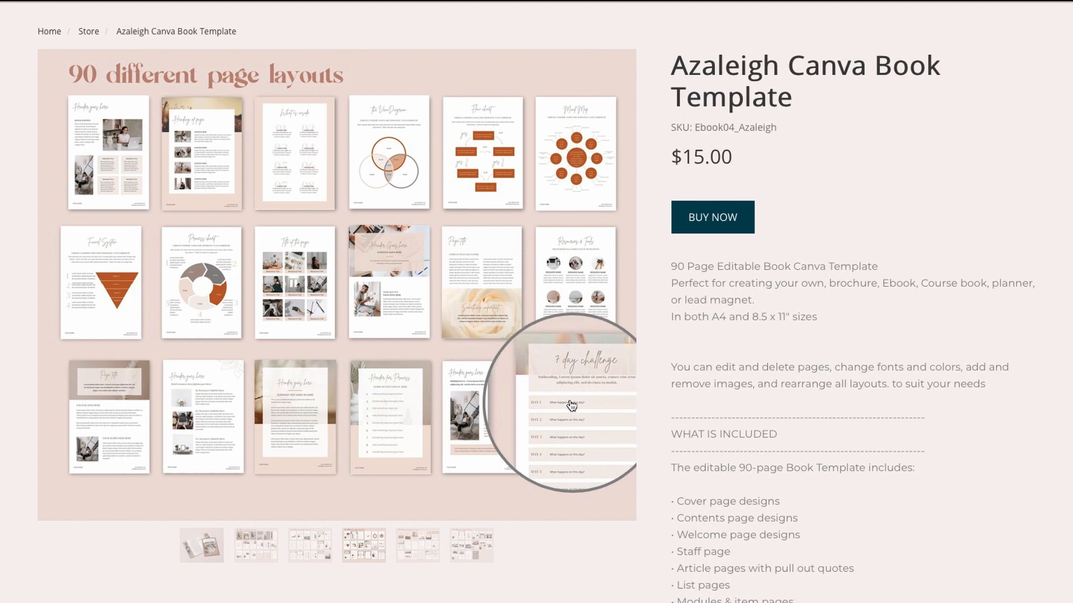
pyautogui.click(418, 544)
pyautogui.click(246, 551)
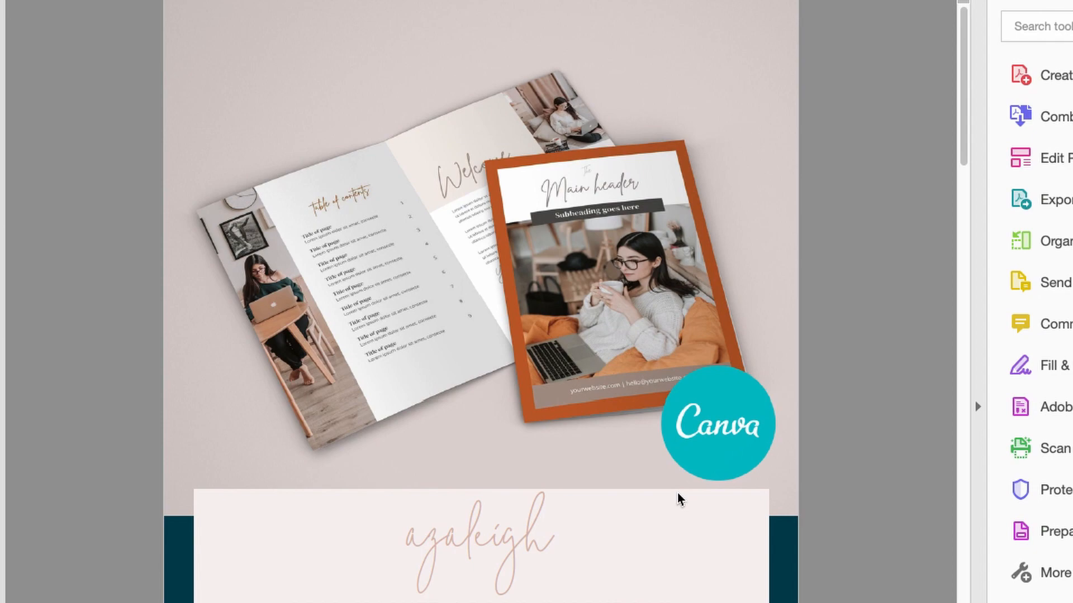
# - From the template's PDF guide, open the 8.5" x 11" Canva template link and start a design from that template
pyautogui.scroll(-15, 679, 499)
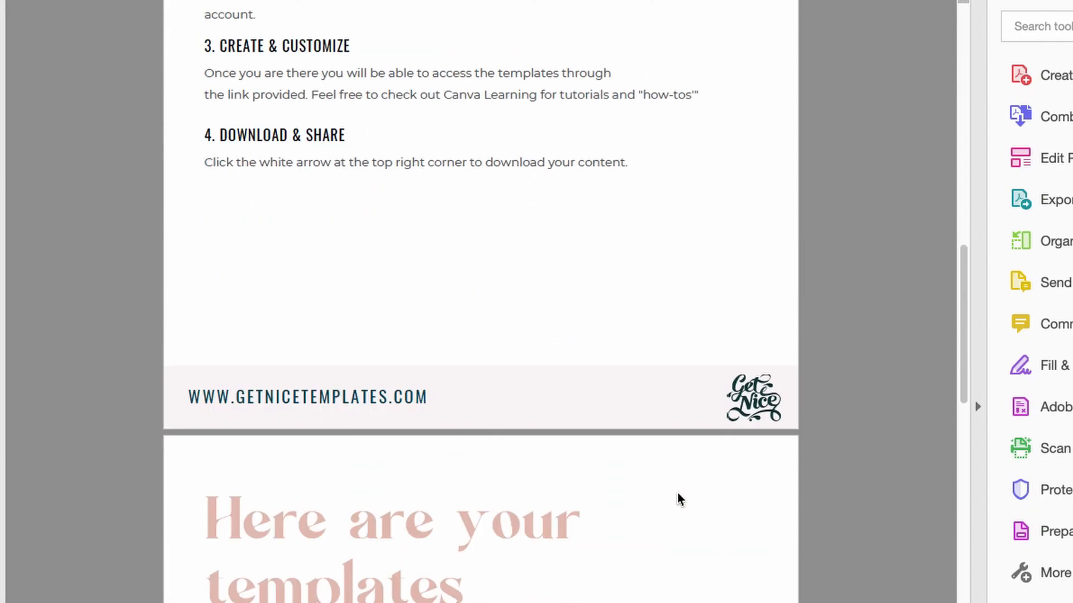
pyautogui.scroll(-5, 679, 498)
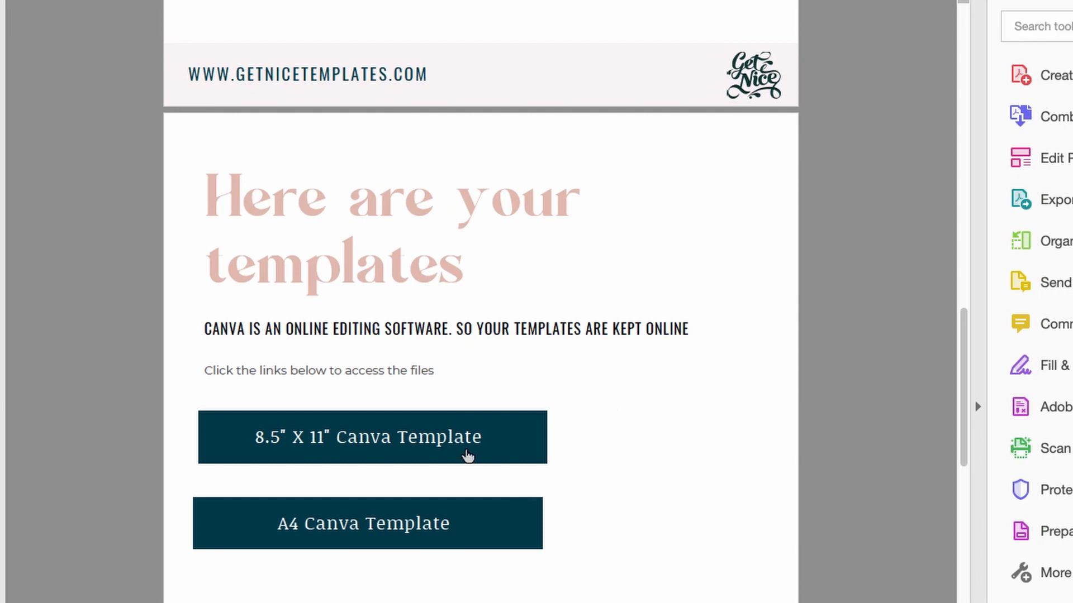
pyautogui.click(467, 450)
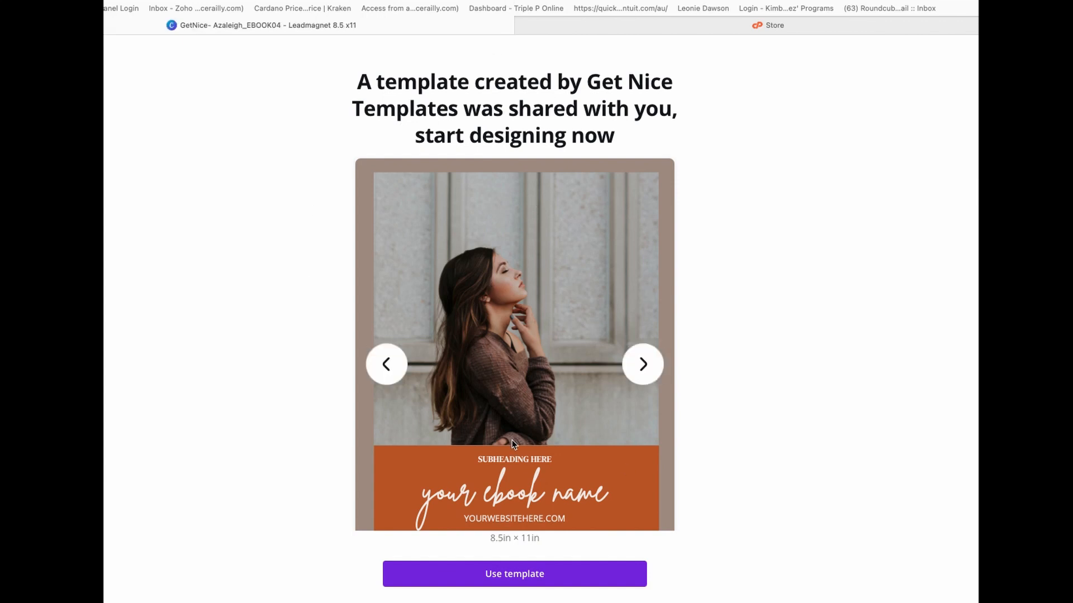
pyautogui.click(543, 581)
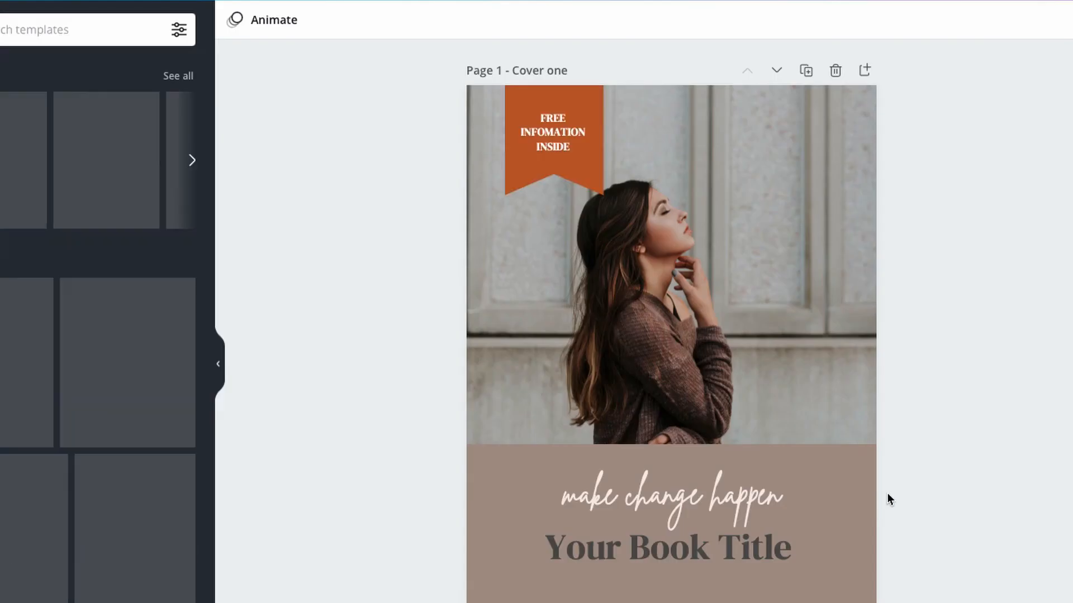
# - Look through the template's cover designs and contents page layouts
pyautogui.scroll(-9, 848, 487)
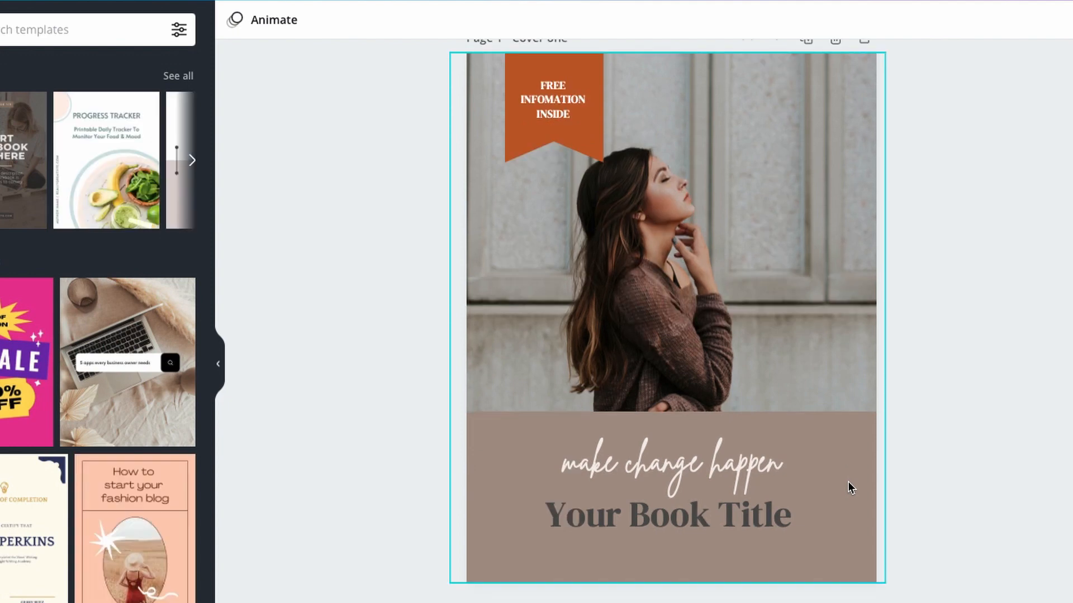
pyautogui.scroll(-20, 848, 487)
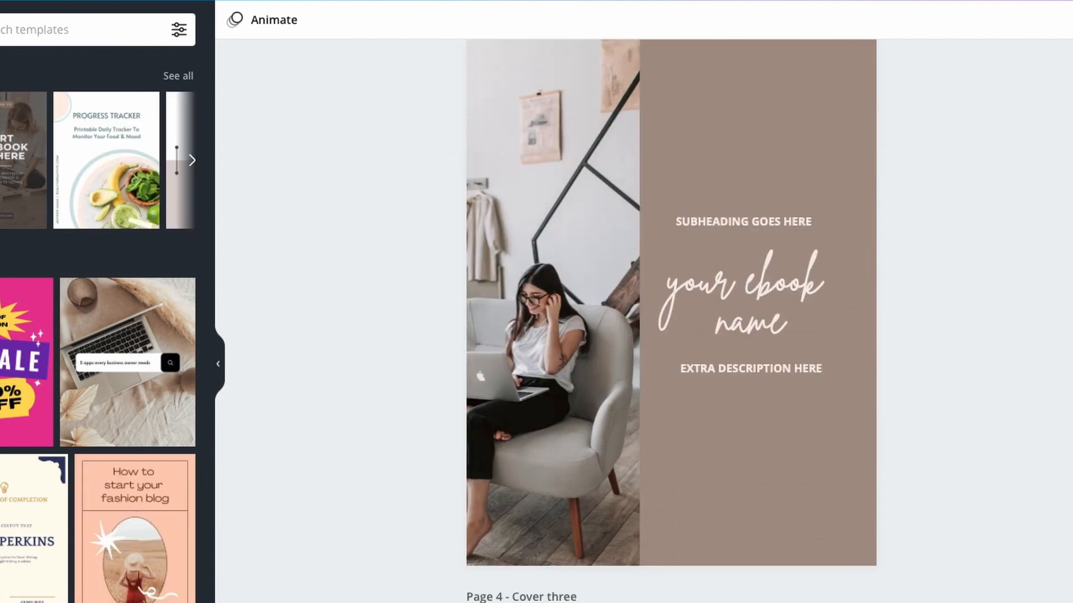
pyautogui.scroll(-20, 741, 416)
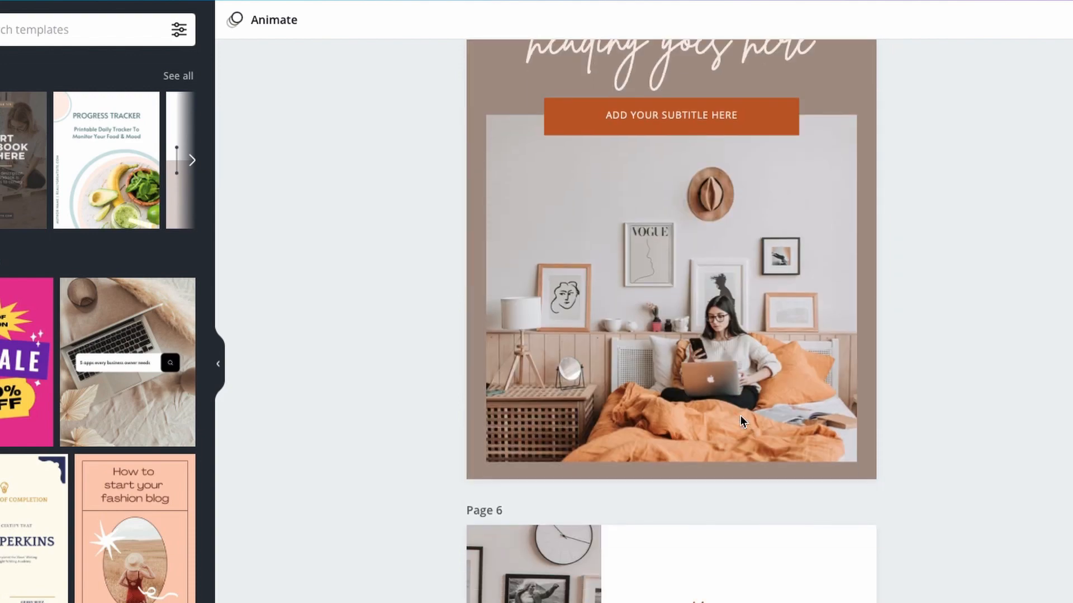
pyautogui.scroll(-20, 740, 420)
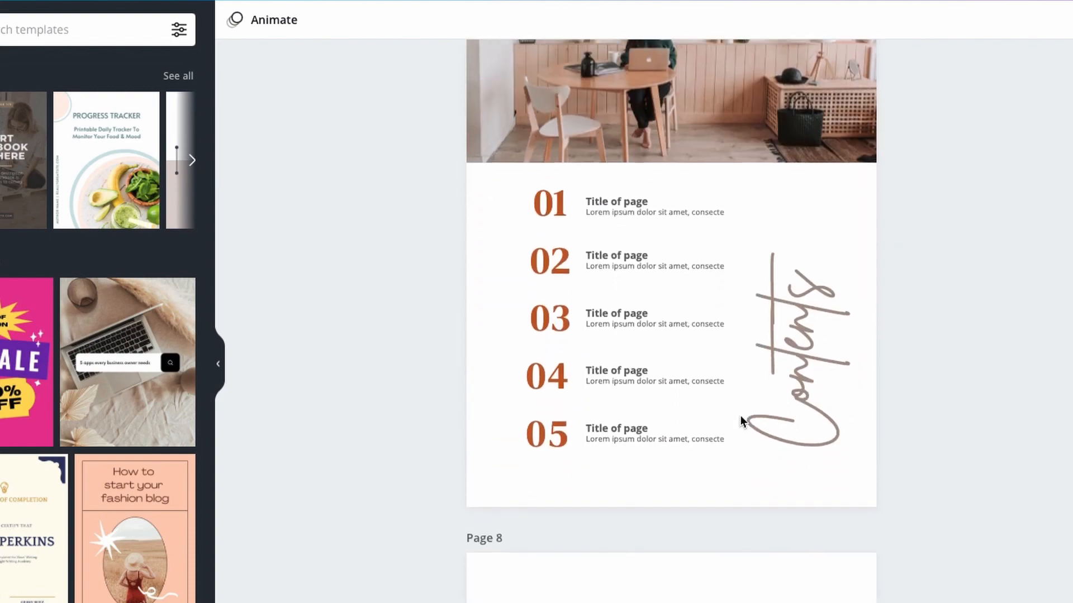
pyautogui.scroll(-20, 740, 420)
pyautogui.scroll(20, 739, 415)
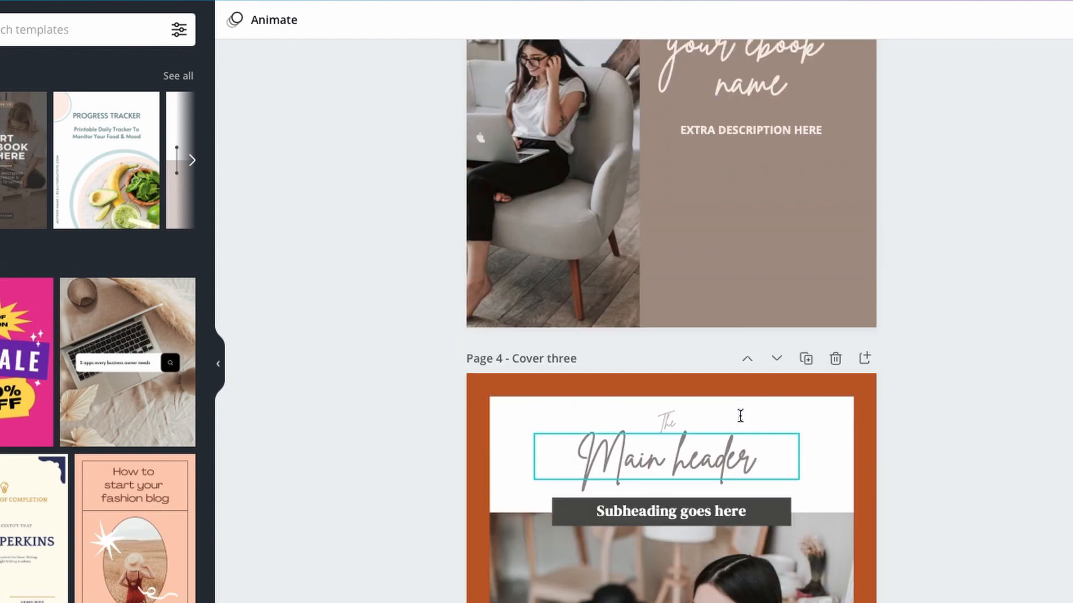
pyautogui.scroll(20, 739, 416)
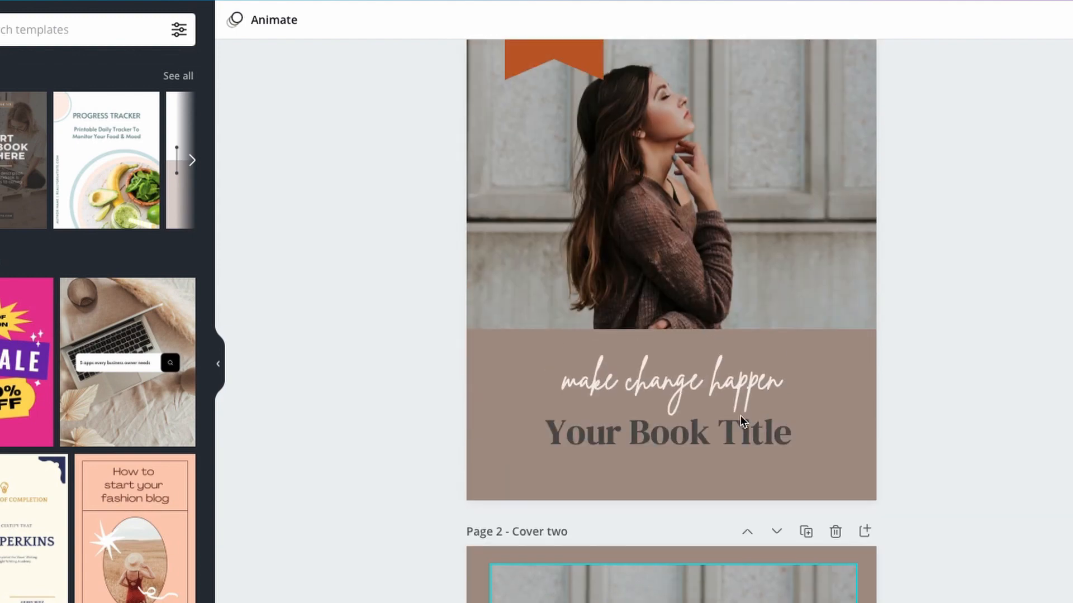
# - Replace the "Your Book Title" text on the first cover page with "My lead Magnet"
pyautogui.scroll(2, 739, 416)
pyautogui.click(729, 507)
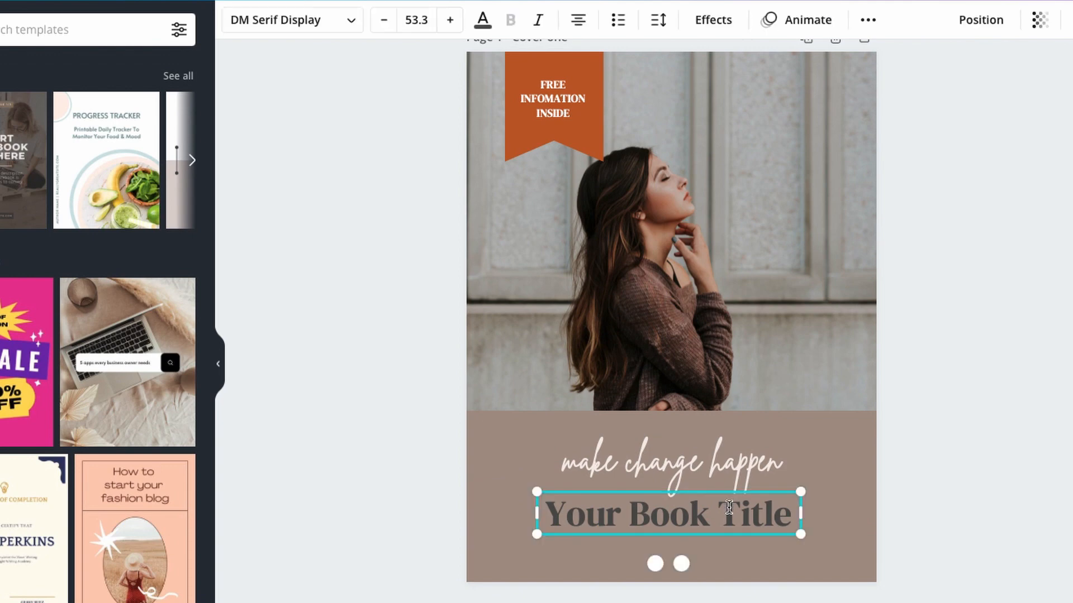
pyautogui.doubleClick(729, 510)
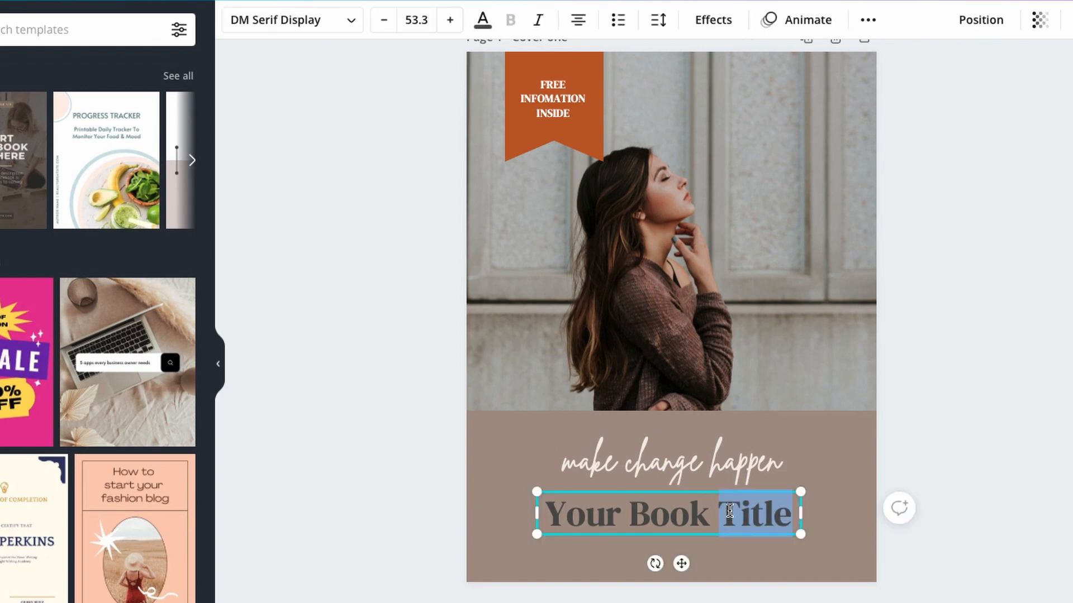
pyautogui.tripleClick(729, 510)
pyautogui.write('My lead Magnet')
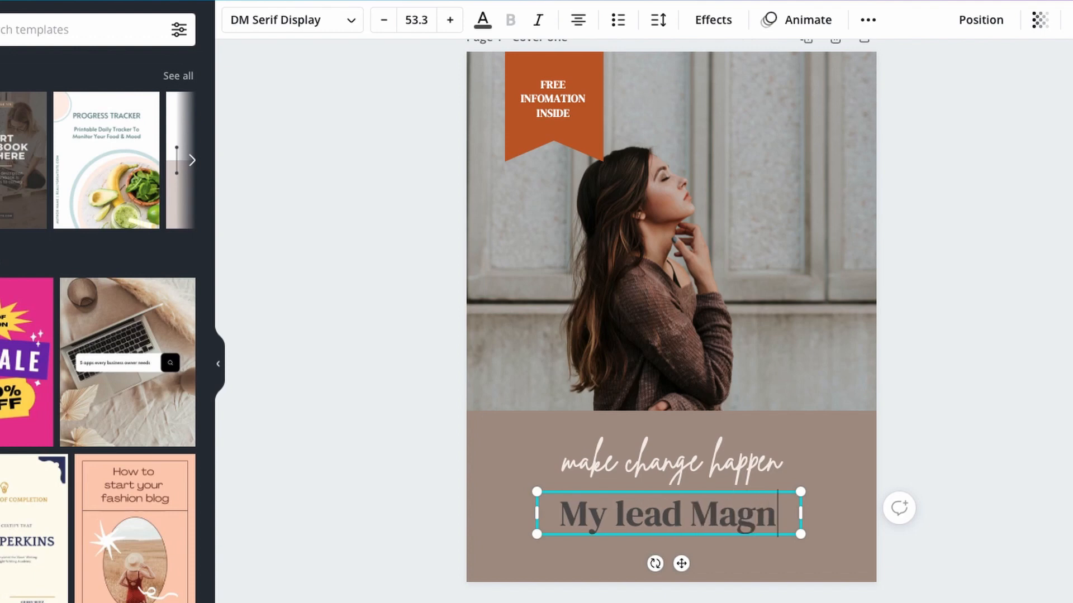
# - Delete the unused alternative cover pages that follow the "My lead Magnet" cover
pyautogui.scroll(-5, 686, 293)
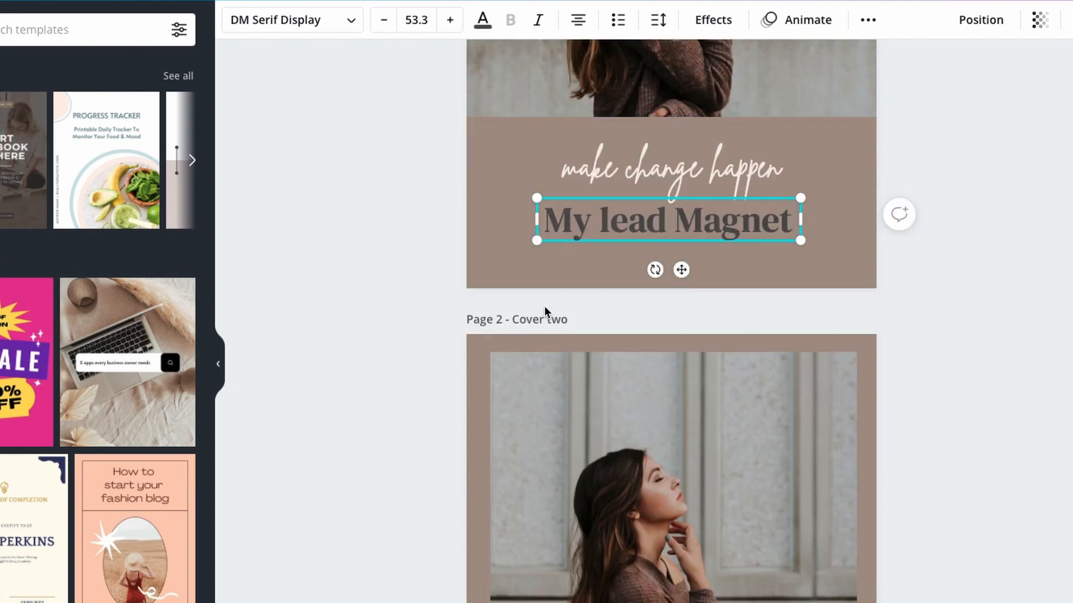
pyautogui.click(516, 342)
pyautogui.scroll(-1, 663, 353)
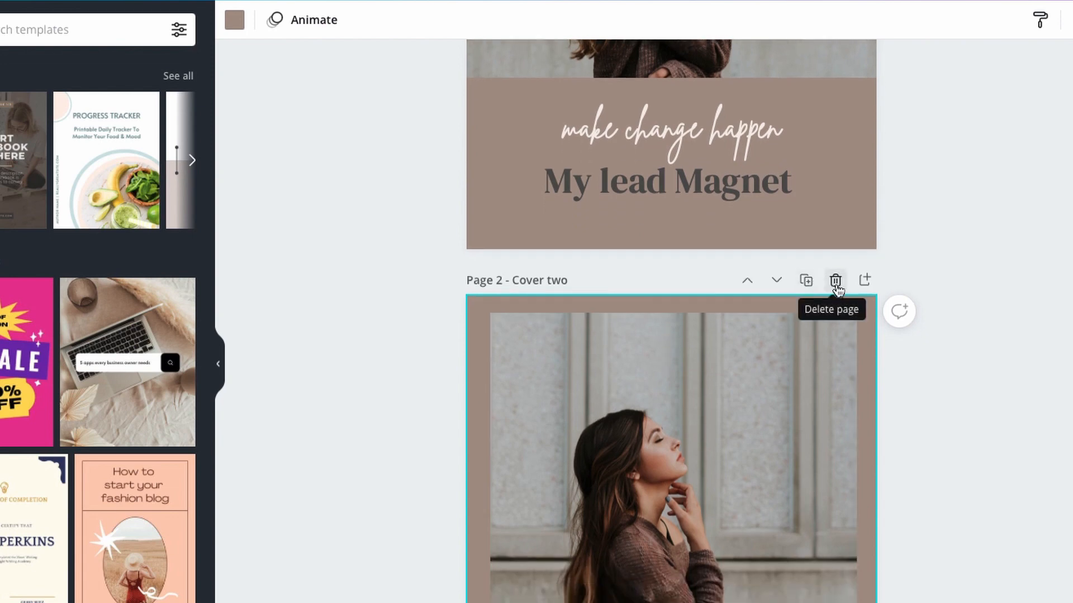
pyautogui.click(836, 285)
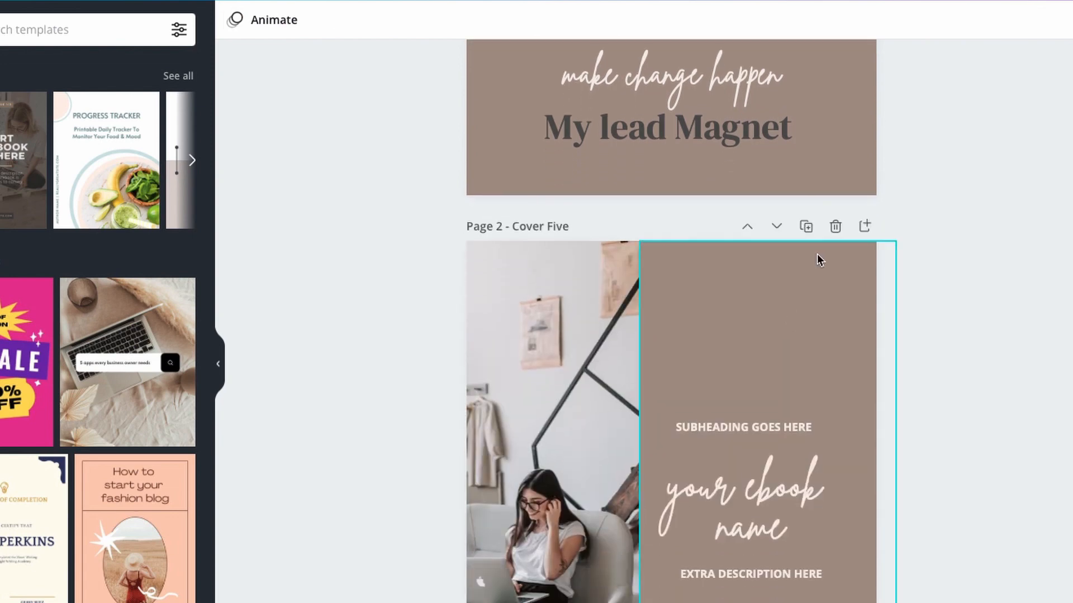
# - Delete the "table of contents" page directly after the cover, keeping the numbered Contents page
pyautogui.scroll(-15, 709, 346)
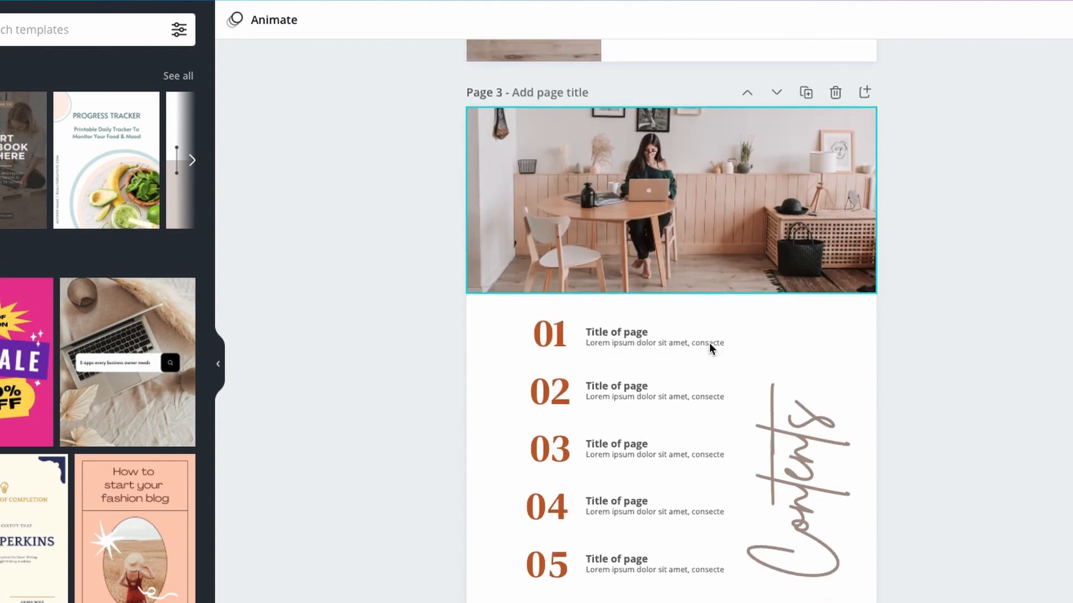
pyautogui.scroll(6, 709, 346)
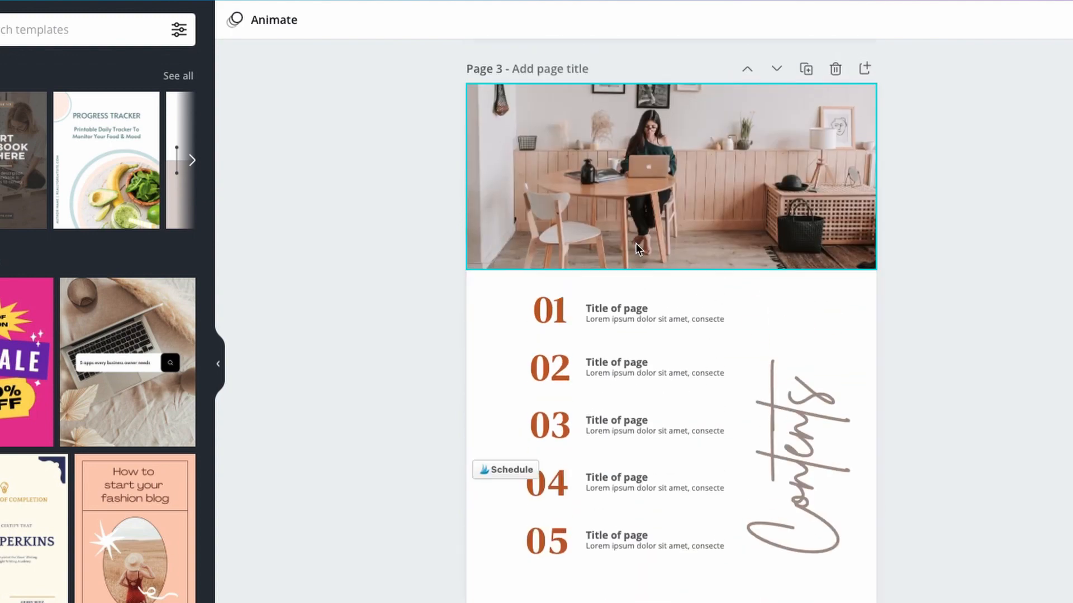
pyautogui.scroll(15, 691, 295)
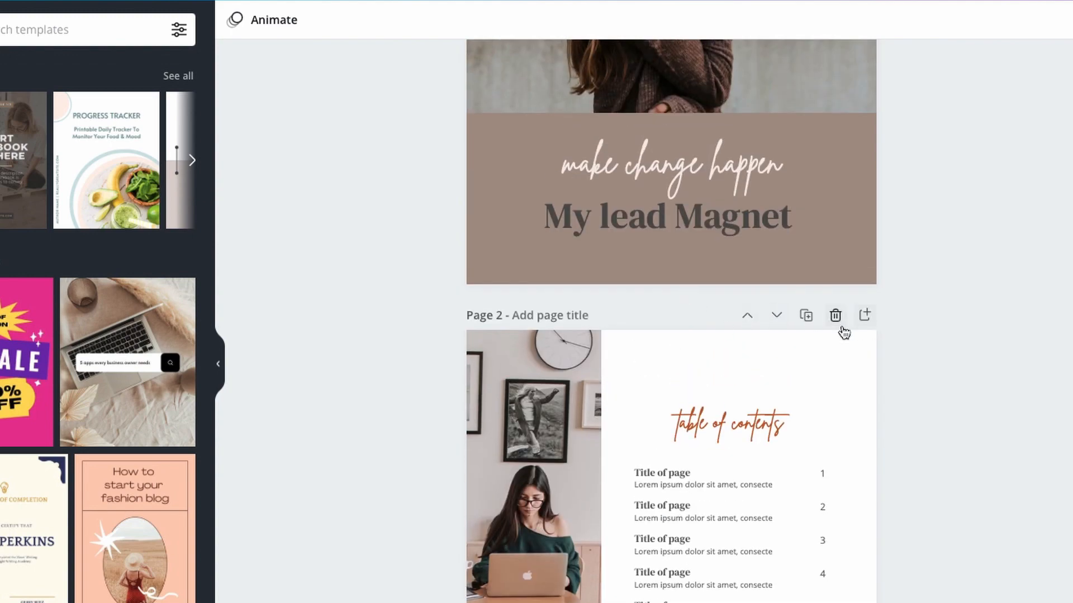
pyautogui.click(835, 315)
pyautogui.scroll(-3, 810, 373)
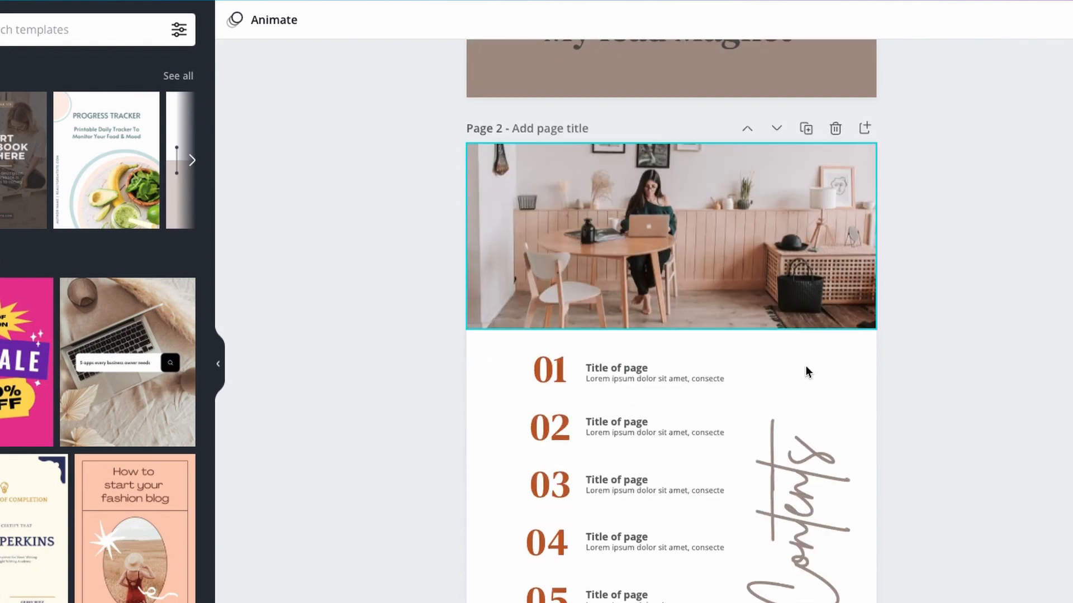
pyautogui.click(609, 367)
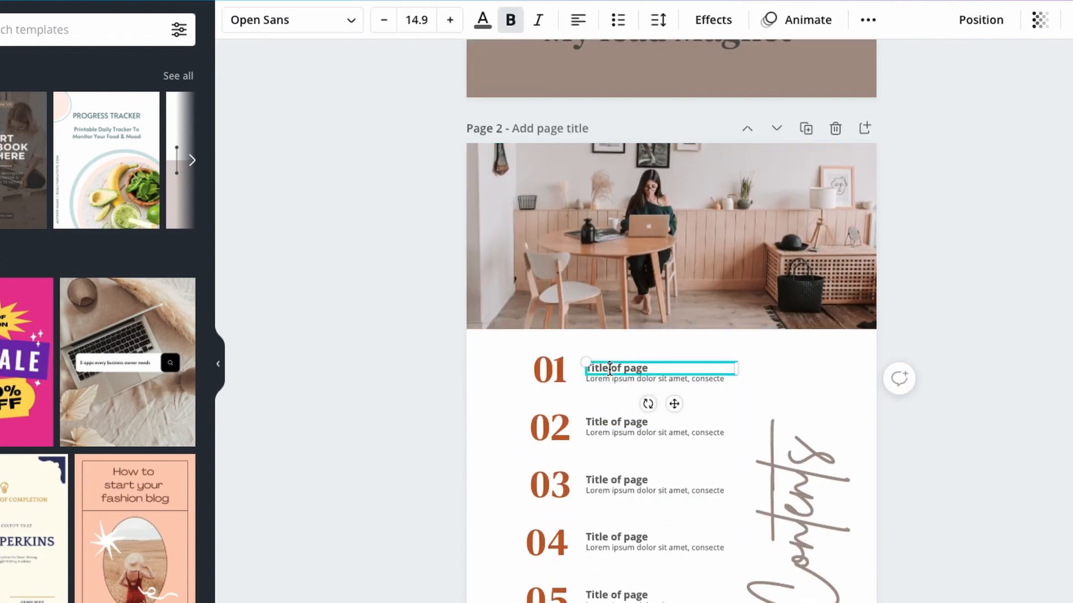
pyautogui.doubleClick(609, 368)
# - Delete entry 05 from the Contents page, including its number, title and description text
pyautogui.click(543, 423)
pyautogui.click(544, 598)
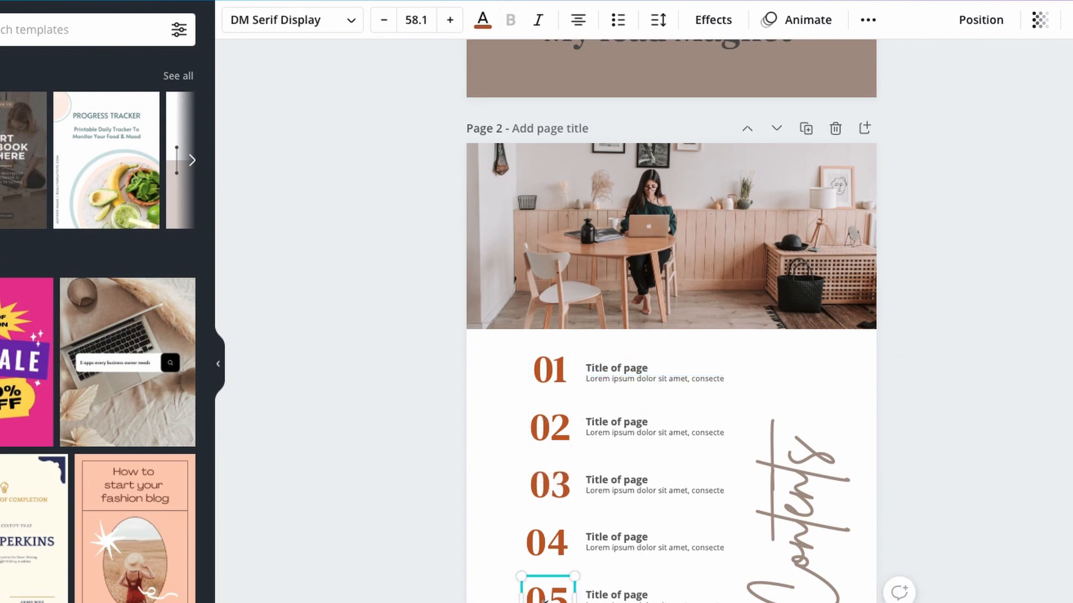
pyautogui.keyDown('shift'); pyautogui.click(625, 598); pyautogui.keyUp('shift')
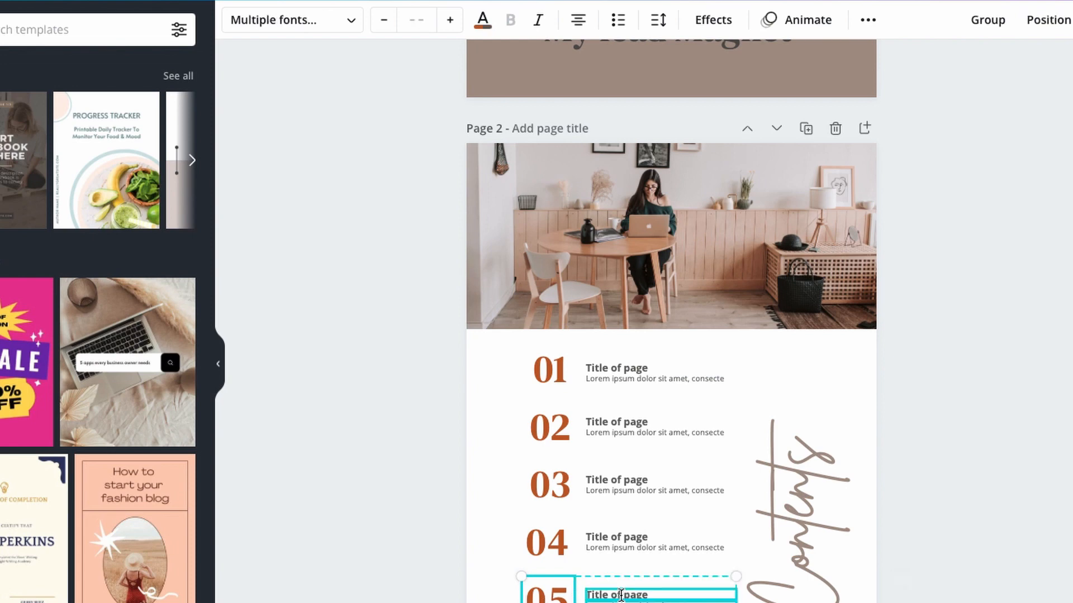
pyautogui.press('Delete')
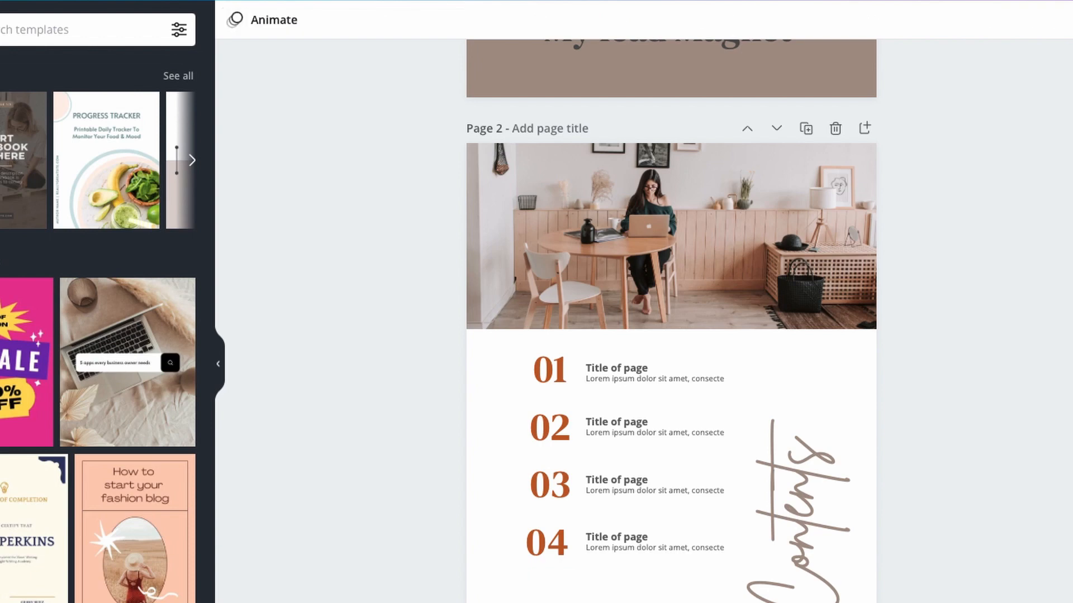
# - Move entry 04 with its title and description straight down into the space at the end of the Contents list
pyautogui.moveTo(507, 521); pyautogui.dragTo(696, 570)
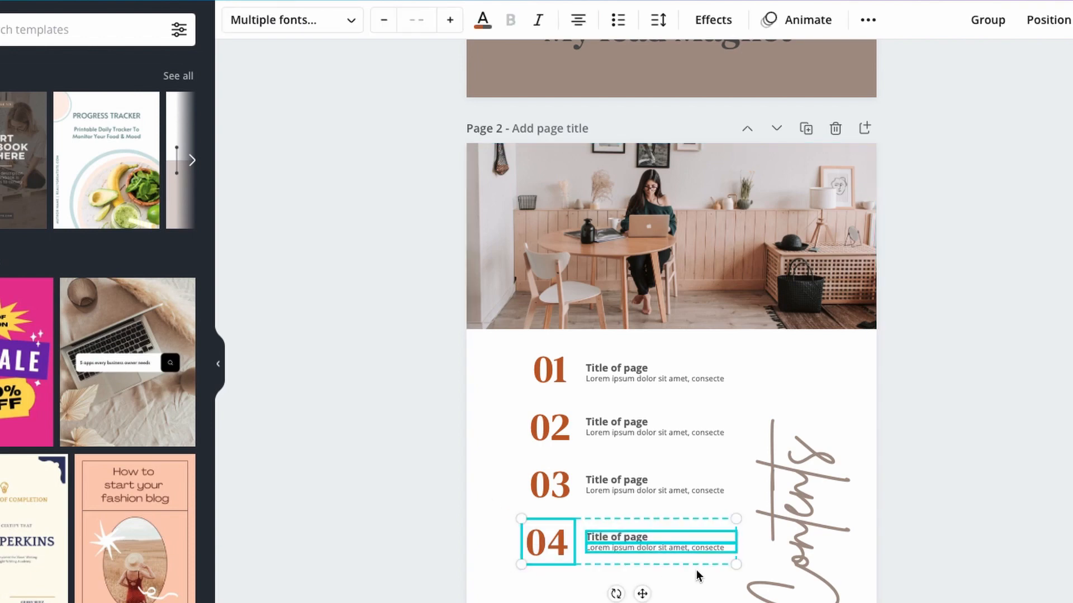
pyautogui.click(501, 526)
pyautogui.moveTo(506, 512); pyautogui.dragTo(710, 581)
pyautogui.moveTo(643, 594); pyautogui.dragTo(642, 602)
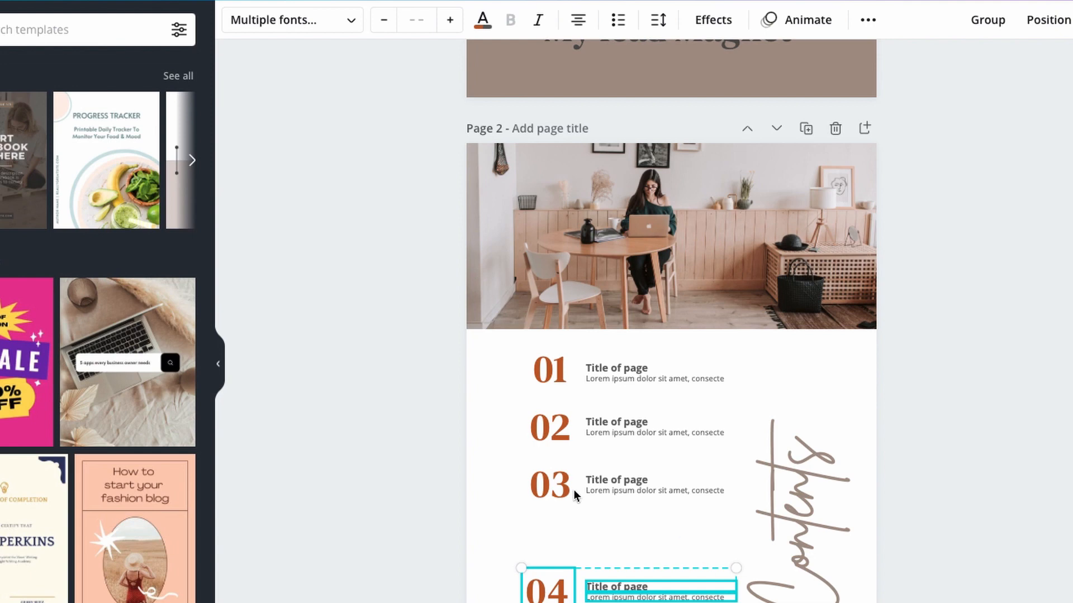
# - Move entry 03 with its title and description down to spread the Contents entries more evenly
pyautogui.moveTo(511, 462); pyautogui.dragTo(730, 505)
pyautogui.moveTo(642, 536)
pyautogui.mouseDown()
pyautogui.moveTo(644, 584)
pyautogui.moveTo(645, 536)
pyautogui.mouseUp()
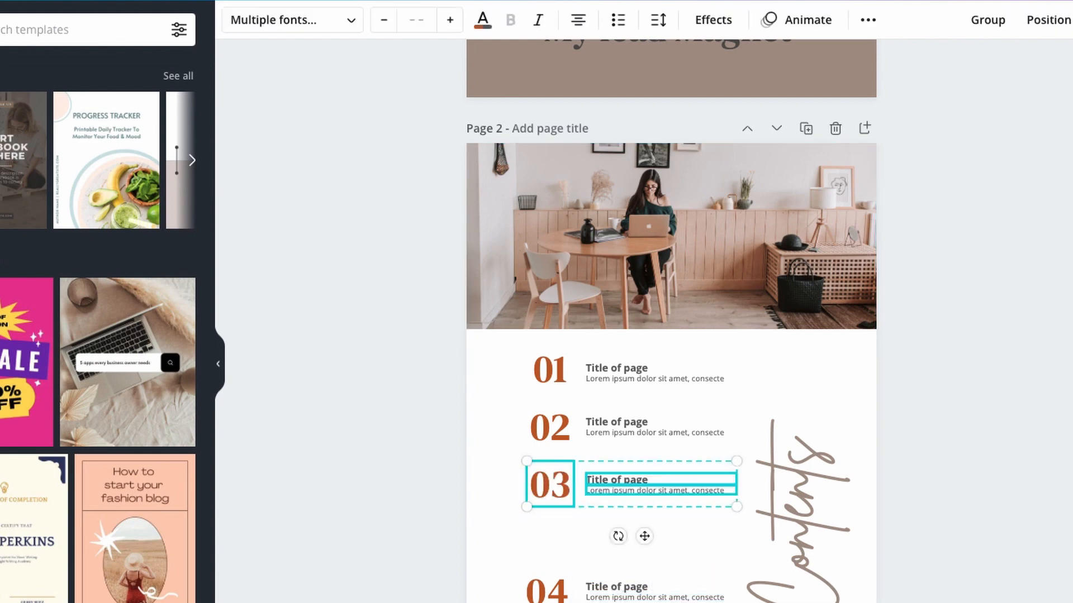
pyautogui.moveTo(594, 478); pyautogui.dragTo(594, 515)
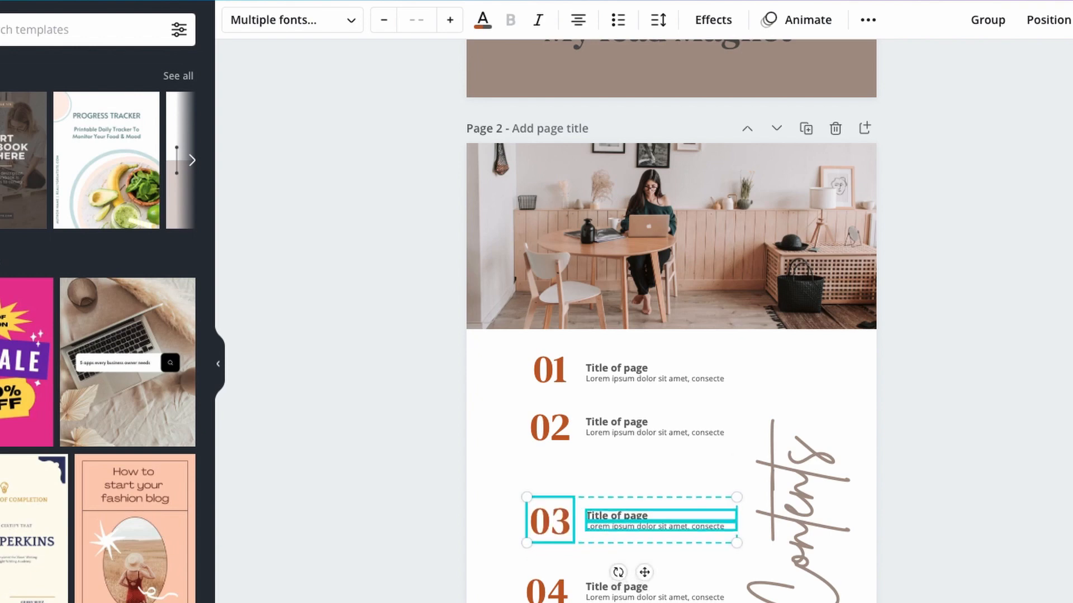
# - Open the position options for the selected entry 03 group on the Contents page
pyautogui.click(1050, 27)
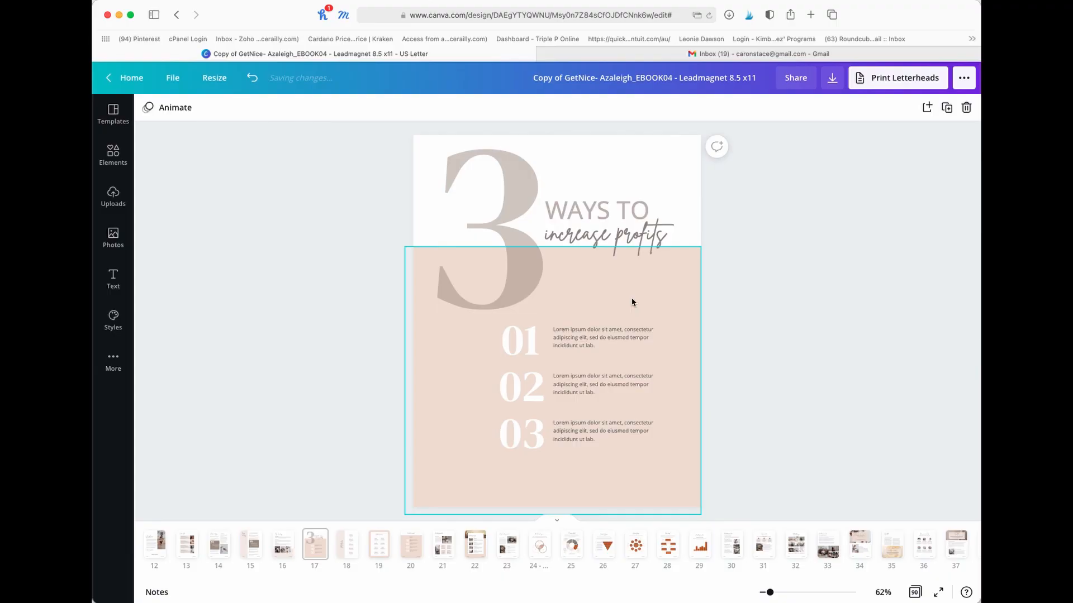
# - Recolour the large peach block behind the three numbered points on page 17 to custom terracotta #BF7E51
pyautogui.click(632, 302)
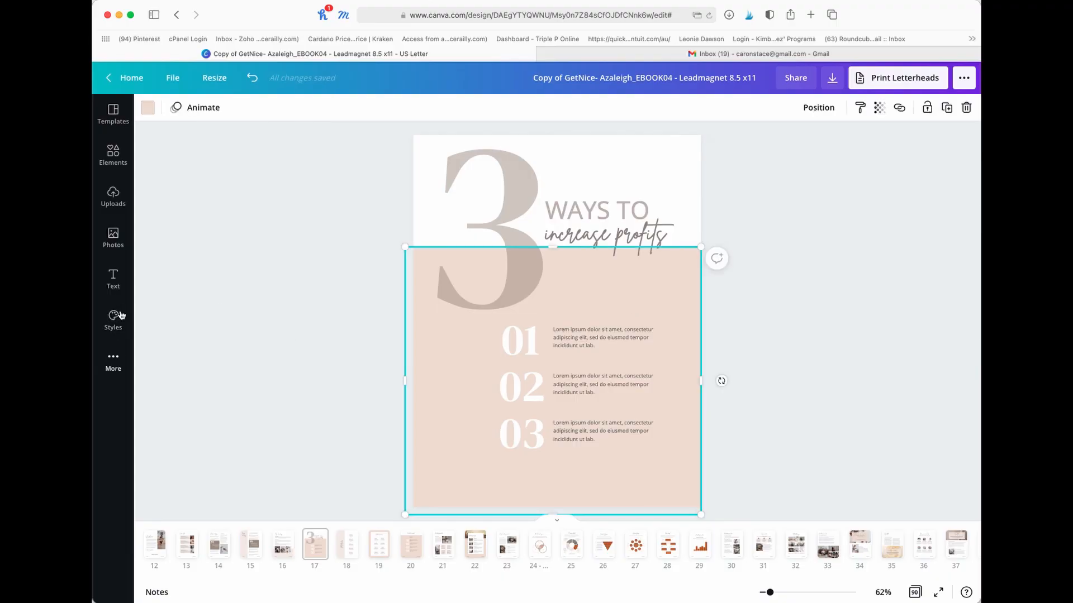
pyautogui.click(148, 109)
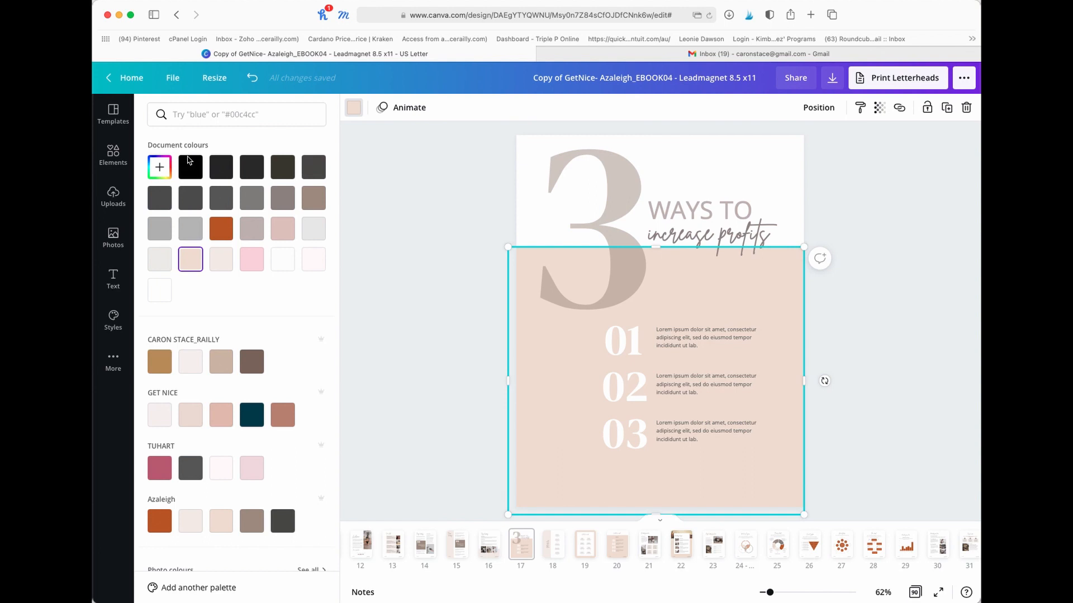
pyautogui.click(164, 172)
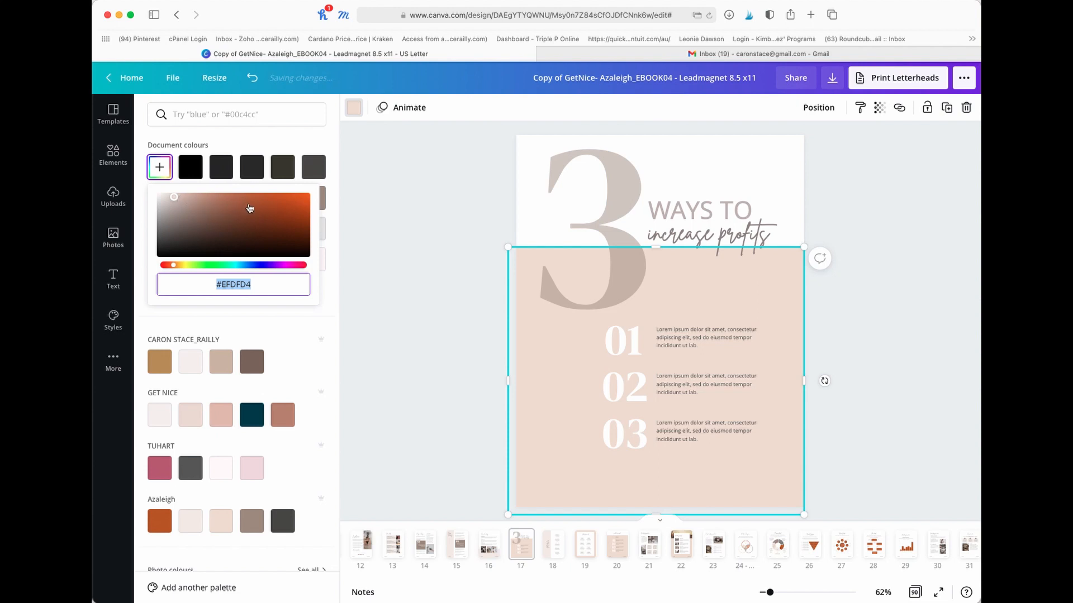
pyautogui.moveTo(174, 197); pyautogui.dragTo(246, 209)
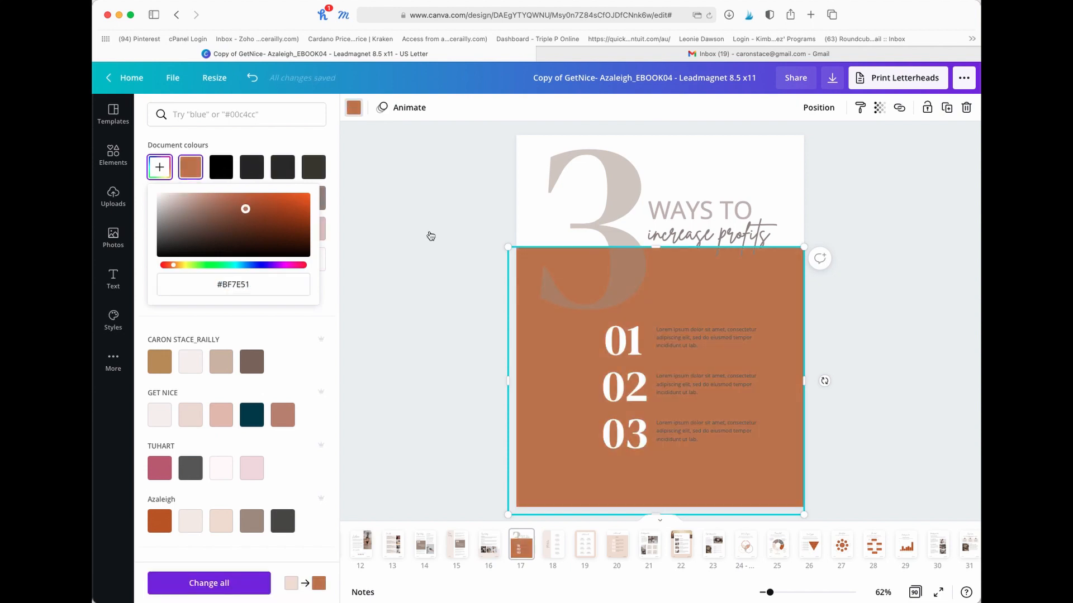
pyautogui.click(424, 229)
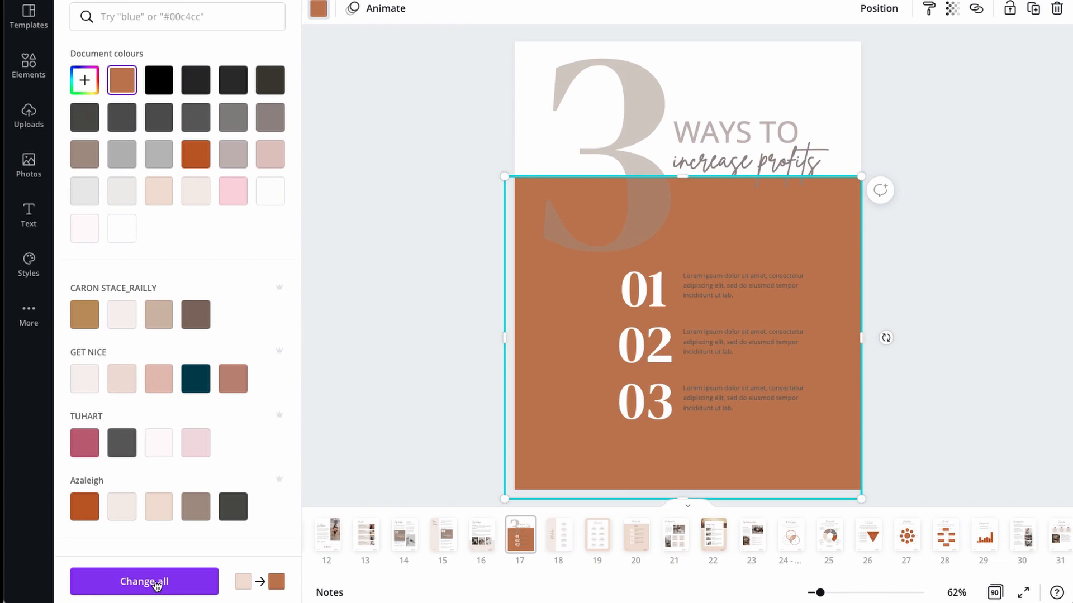
# - Browse the trending style sets and try the Montserrat set with the cream, green, brown and pink palette on page 17
pyautogui.click(29, 268)
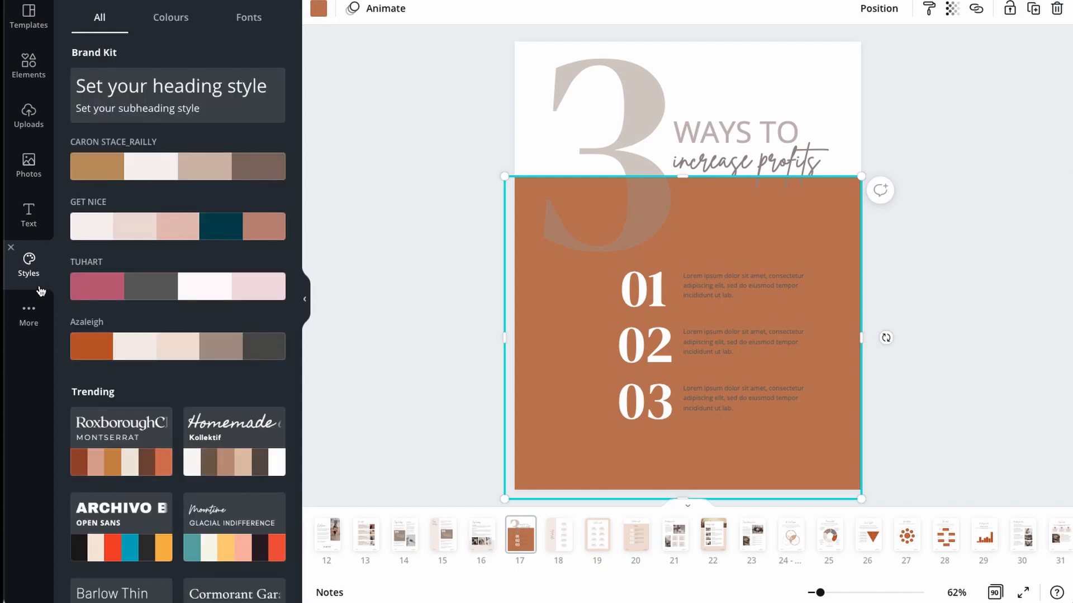
pyautogui.scroll(-3, 210, 312)
pyautogui.scroll(-5, 208, 311)
pyautogui.scroll(-1, 209, 311)
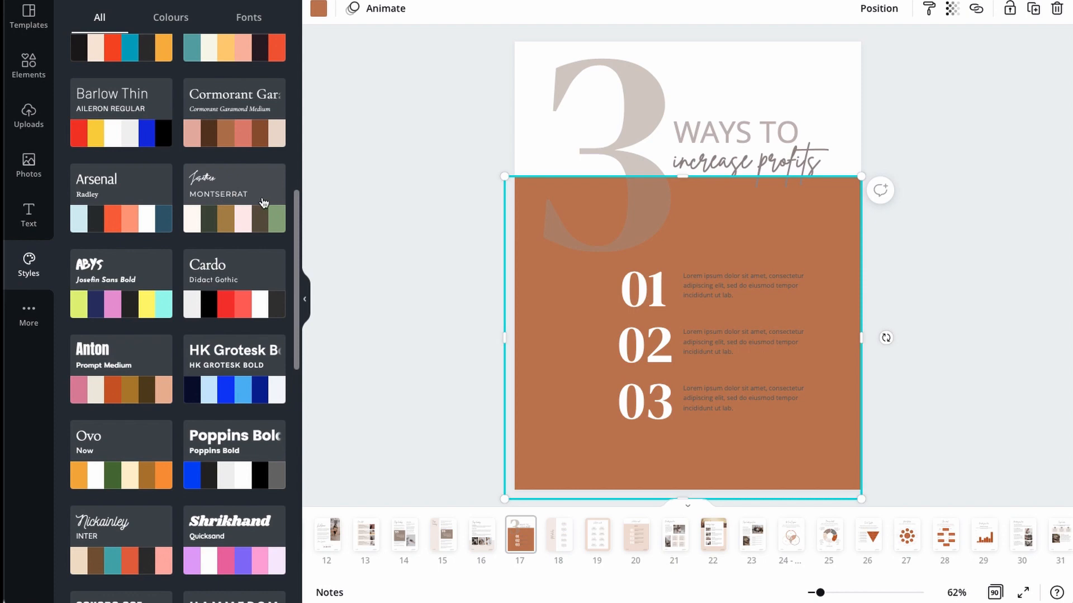
pyautogui.click(243, 221)
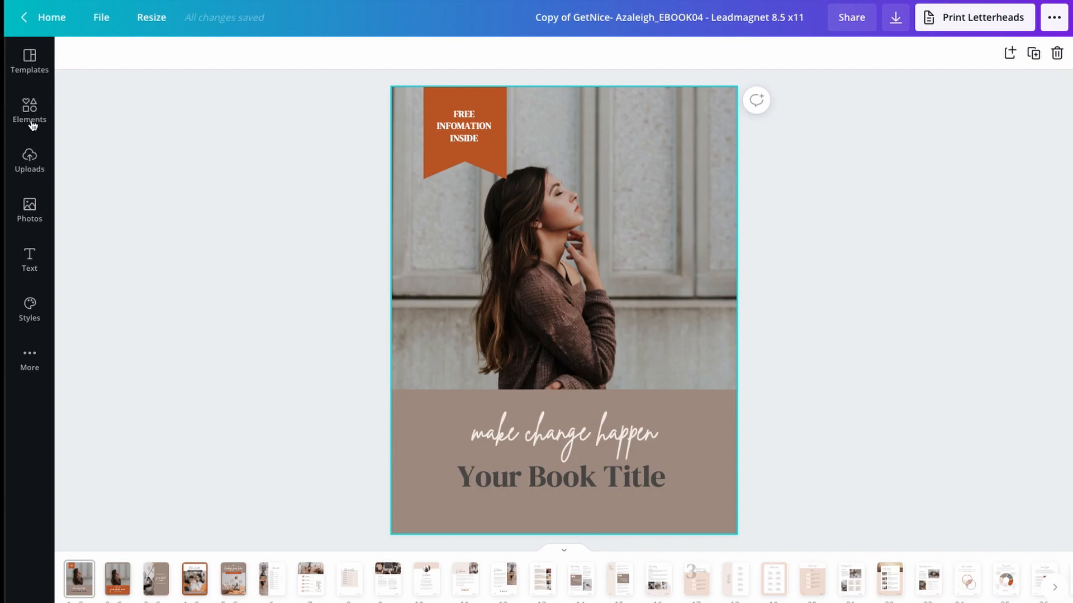
# - Find the white stitched ribbon banner among the graphics and place it on the cover photo beside the woman's face
pyautogui.click(30, 112)
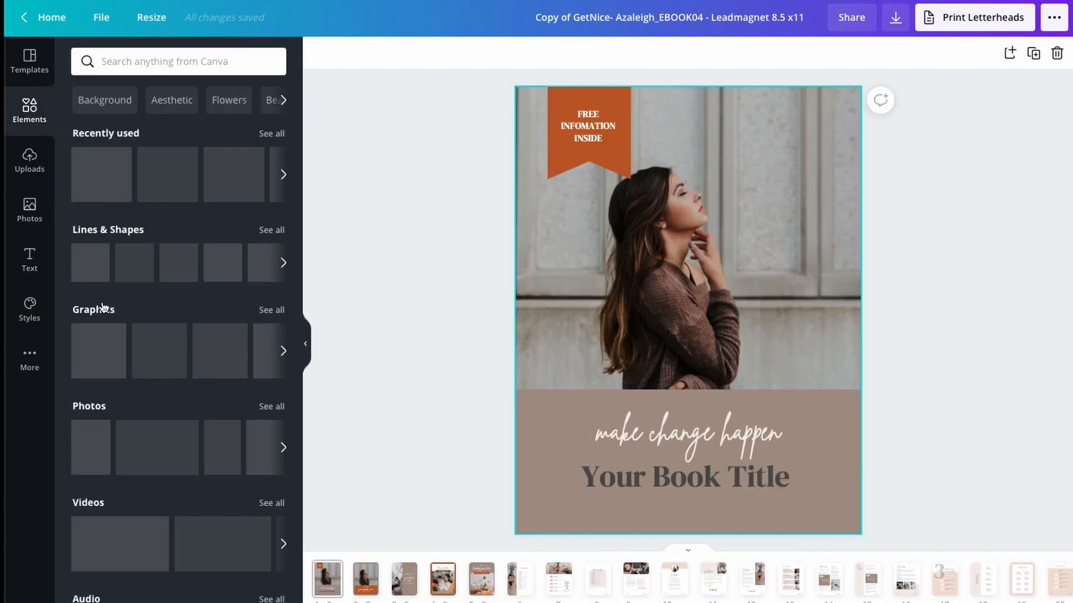
pyautogui.scroll(-2, 136, 242)
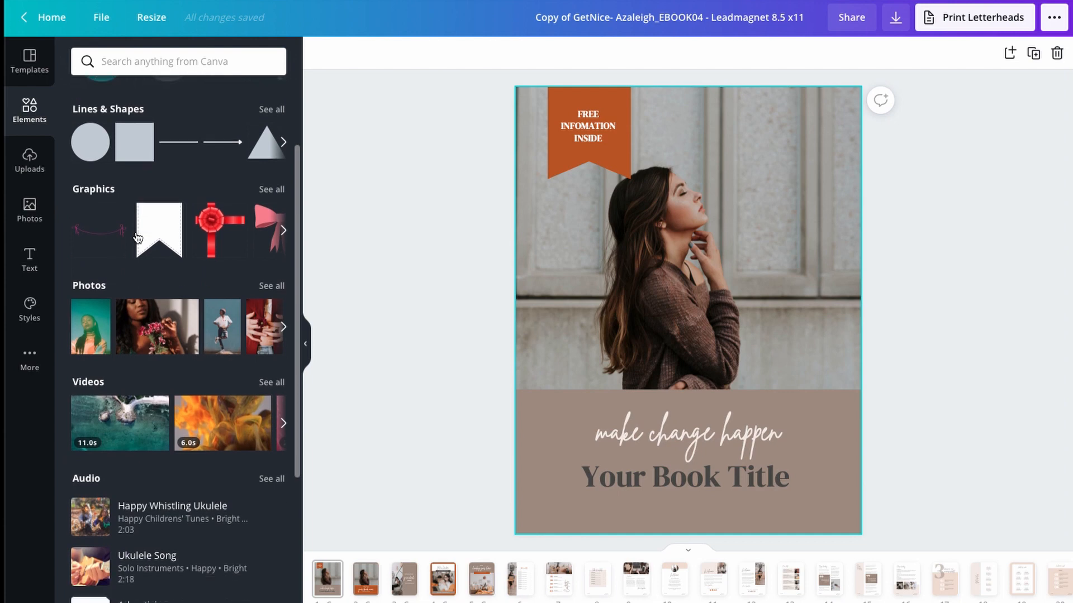
pyautogui.scroll(1, 137, 238)
pyautogui.scroll(-2, 138, 238)
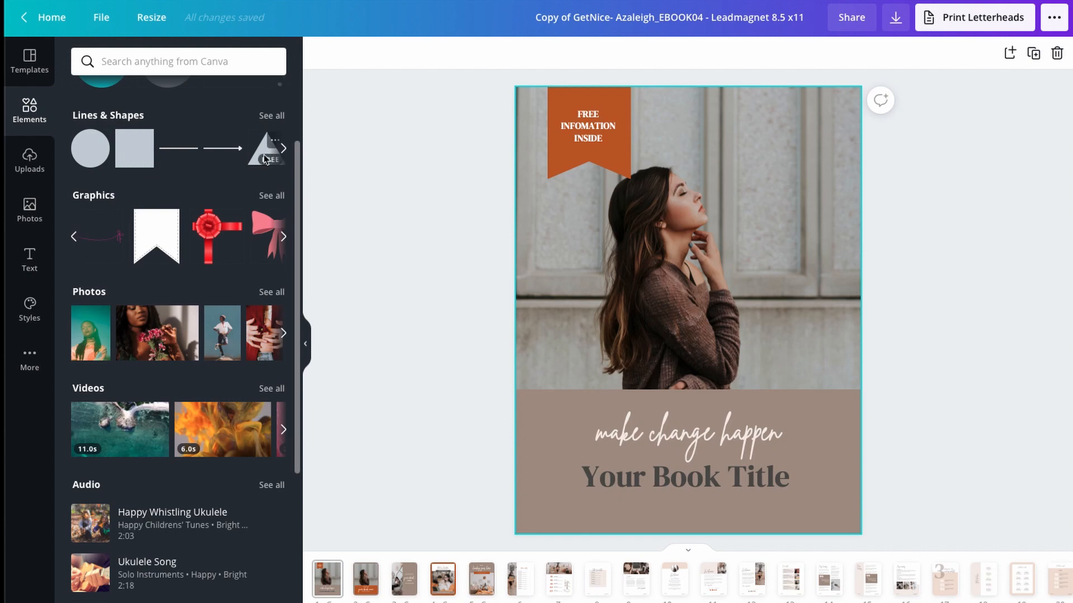
pyautogui.click(284, 149)
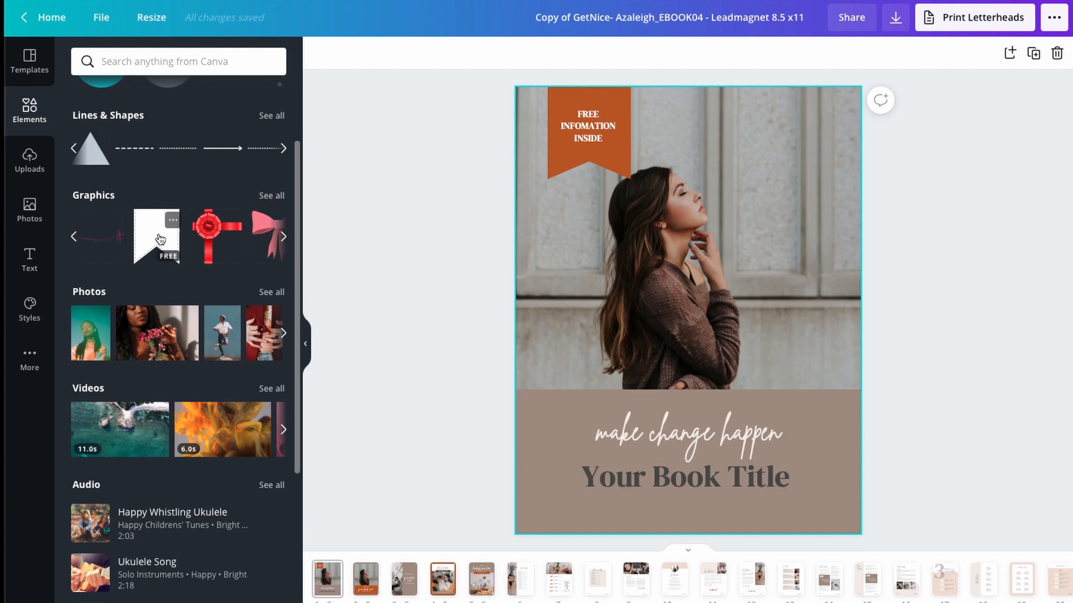
pyautogui.moveTo(161, 237); pyautogui.dragTo(742, 163)
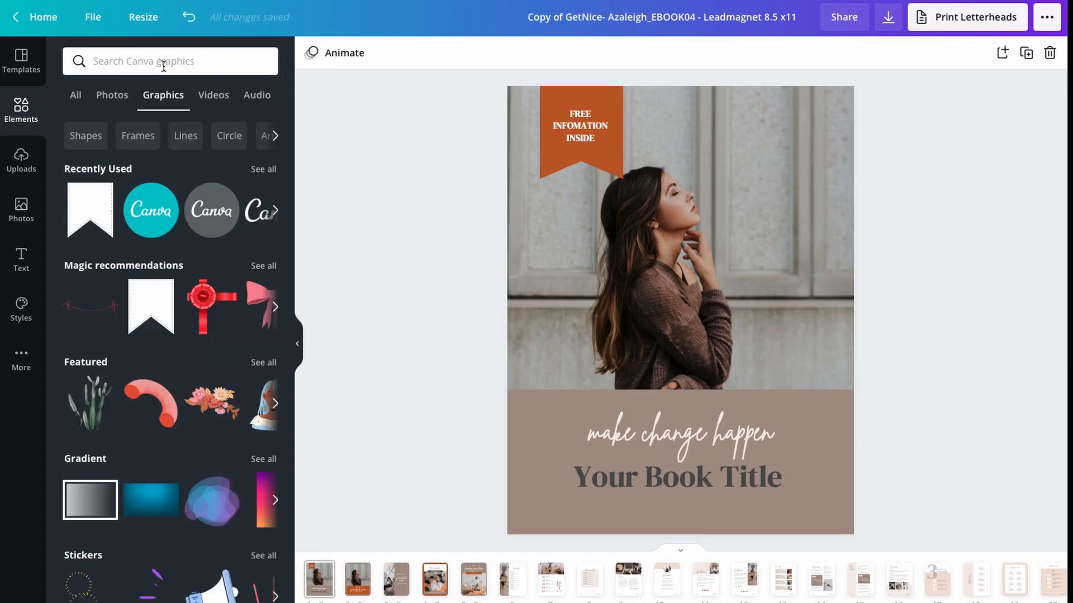
# - Search the elements for "arrow" and place the white curved arrow on the cover photo just above the brown title block
pyautogui.click(193, 62)
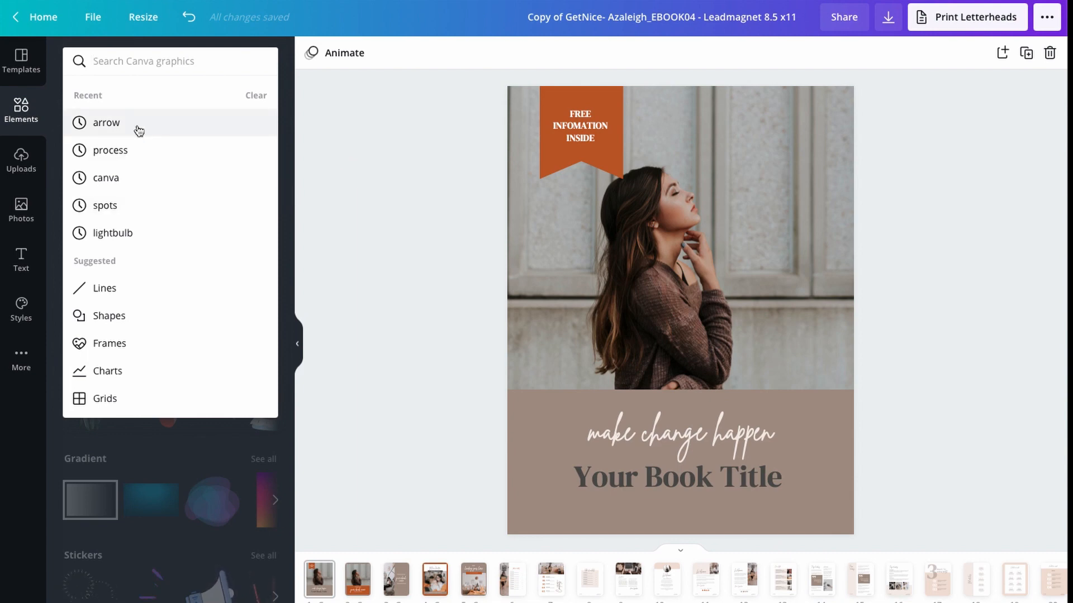
pyautogui.click(120, 124)
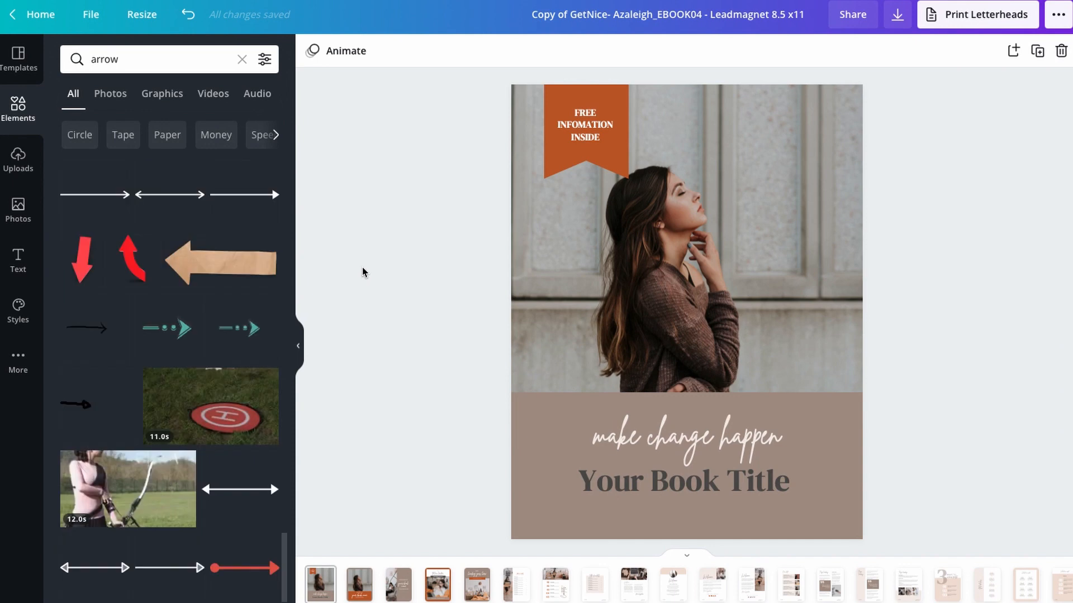
pyautogui.scroll(-1, 237, 278)
pyautogui.scroll(-6, 237, 278)
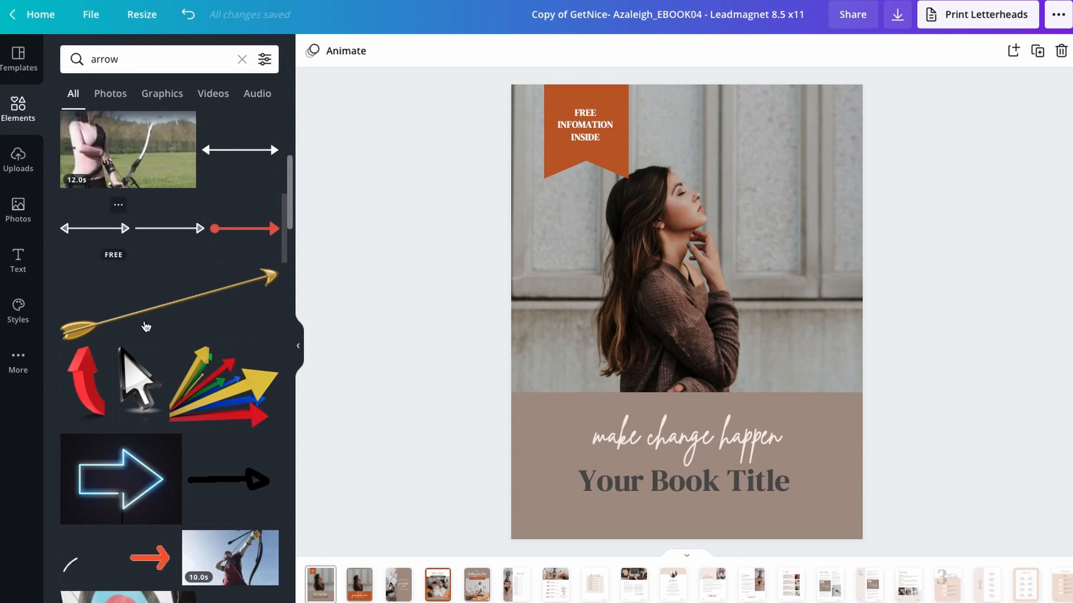
pyautogui.scroll(-4, 186, 353)
pyautogui.scroll(-15, 186, 353)
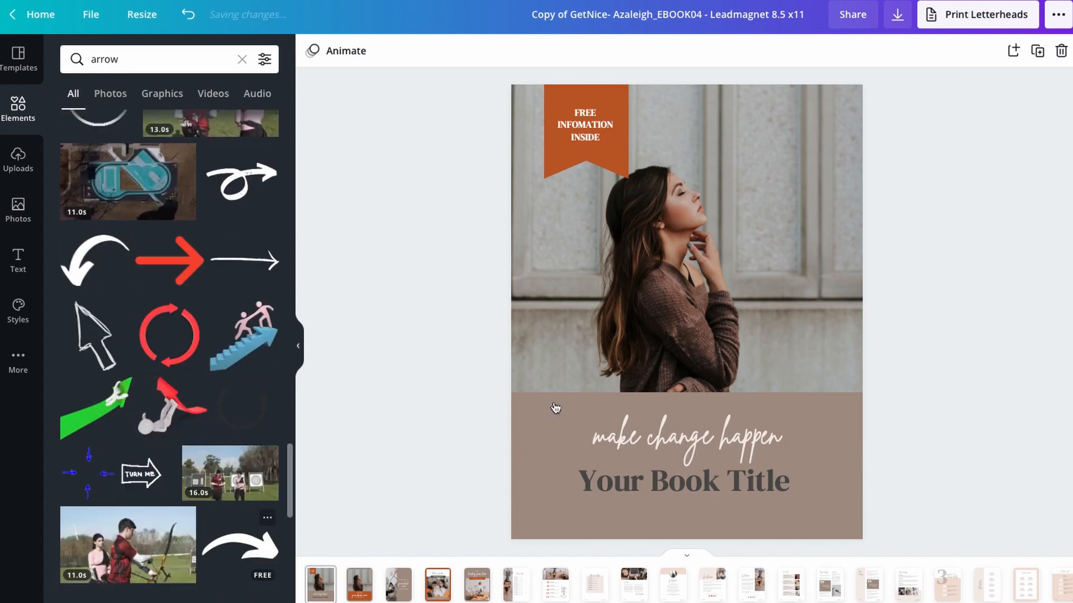
pyautogui.moveTo(227, 552); pyautogui.dragTo(629, 365)
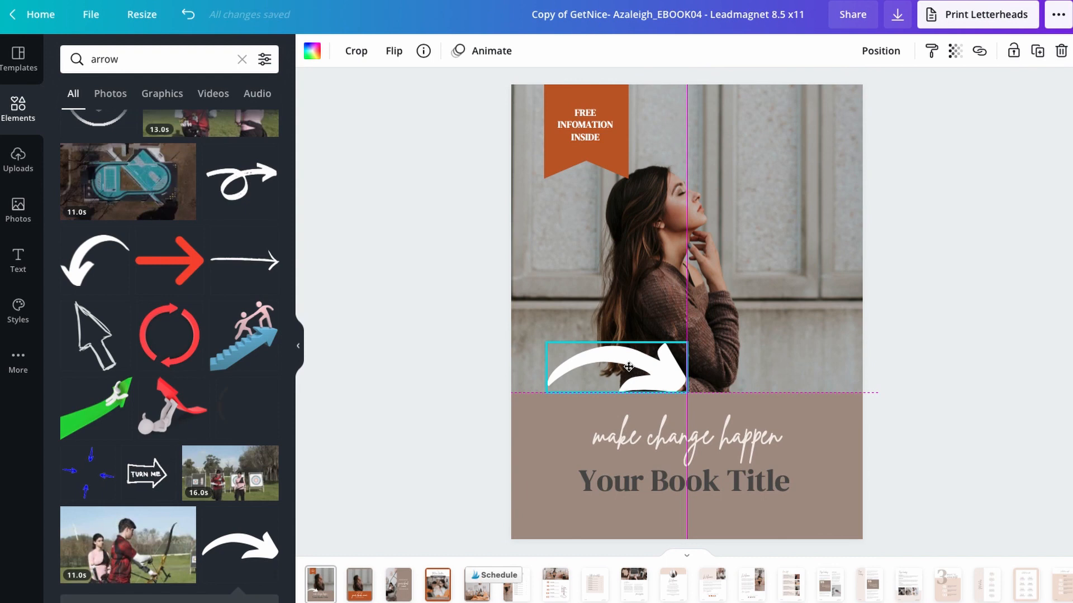
# - Shrink the white curved arrow on the cover to about half its size and open its colour options
pyautogui.moveTo(688, 341); pyautogui.dragTo(687, 342)
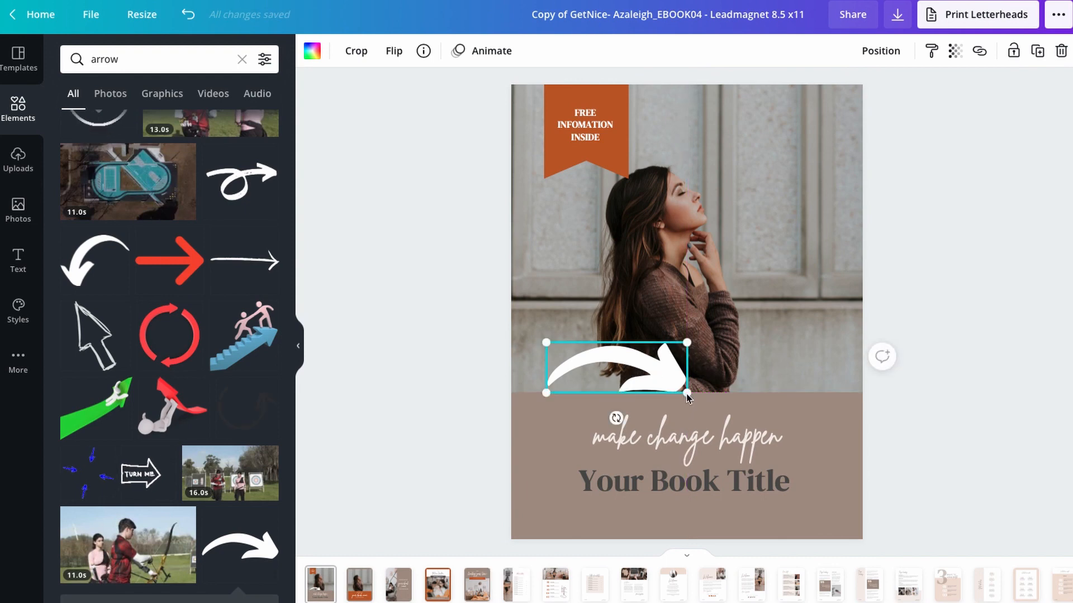
pyautogui.moveTo(687, 392); pyautogui.dragTo(618, 368)
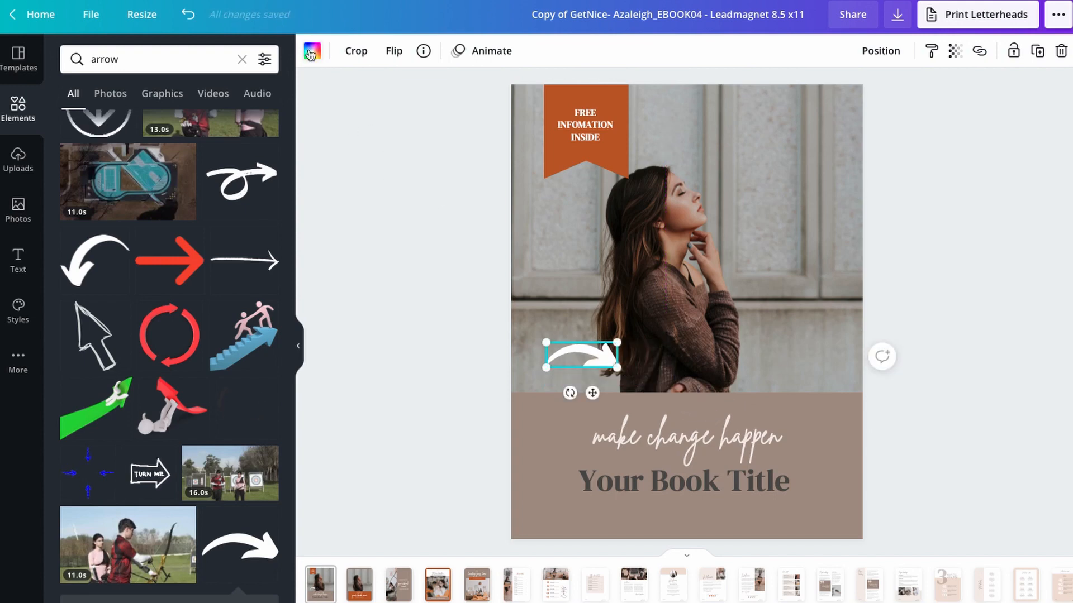
pyautogui.click(311, 52)
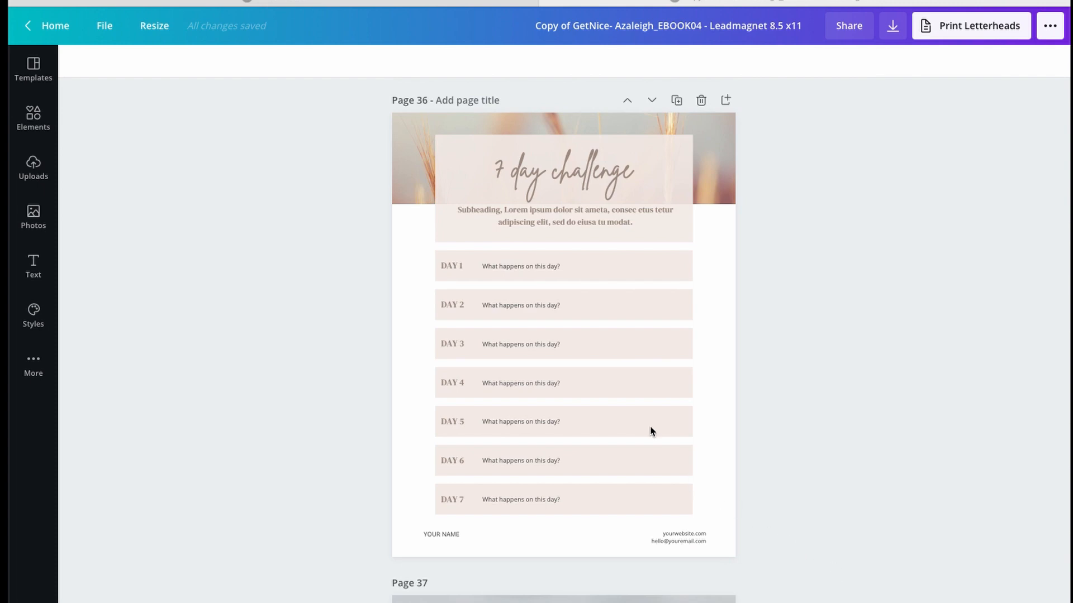
# - Download all pages of the ebook as a PDF Standard file
pyautogui.scroll(-10, 651, 430)
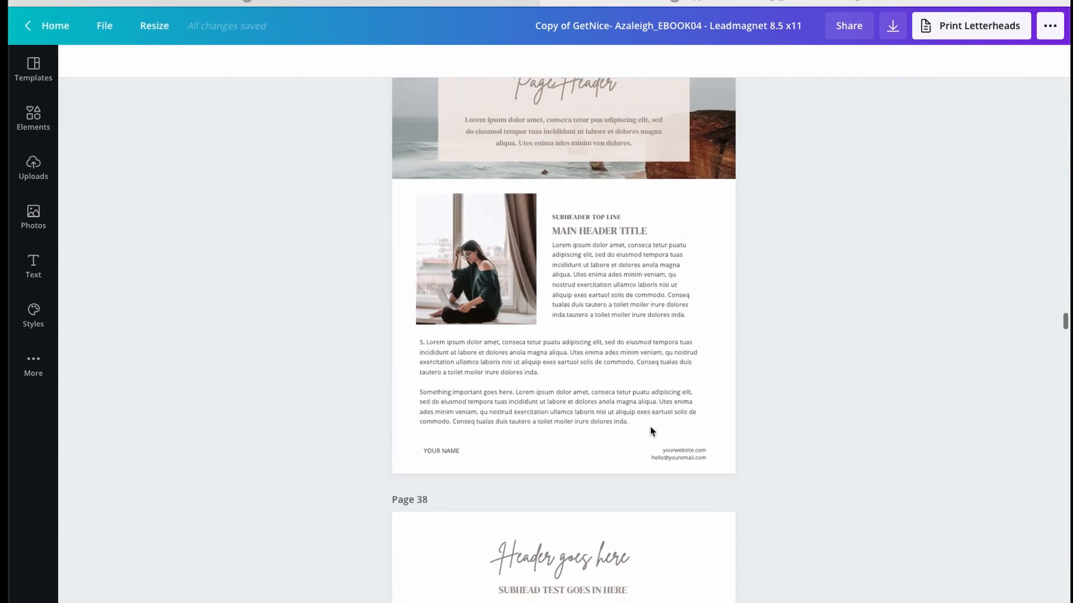
pyautogui.scroll(-3, 650, 430)
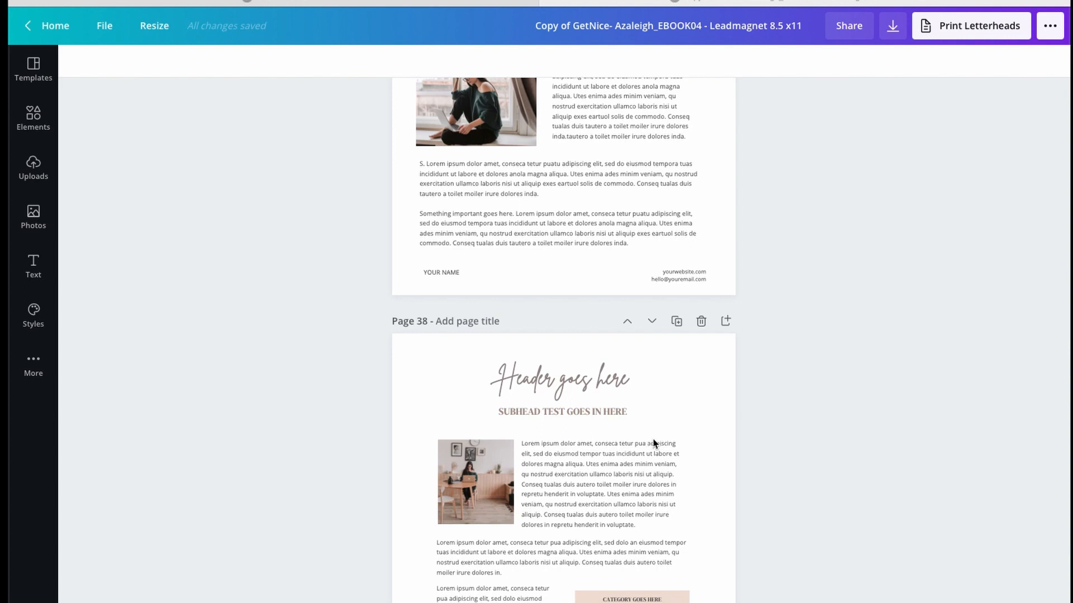
pyautogui.click(893, 28)
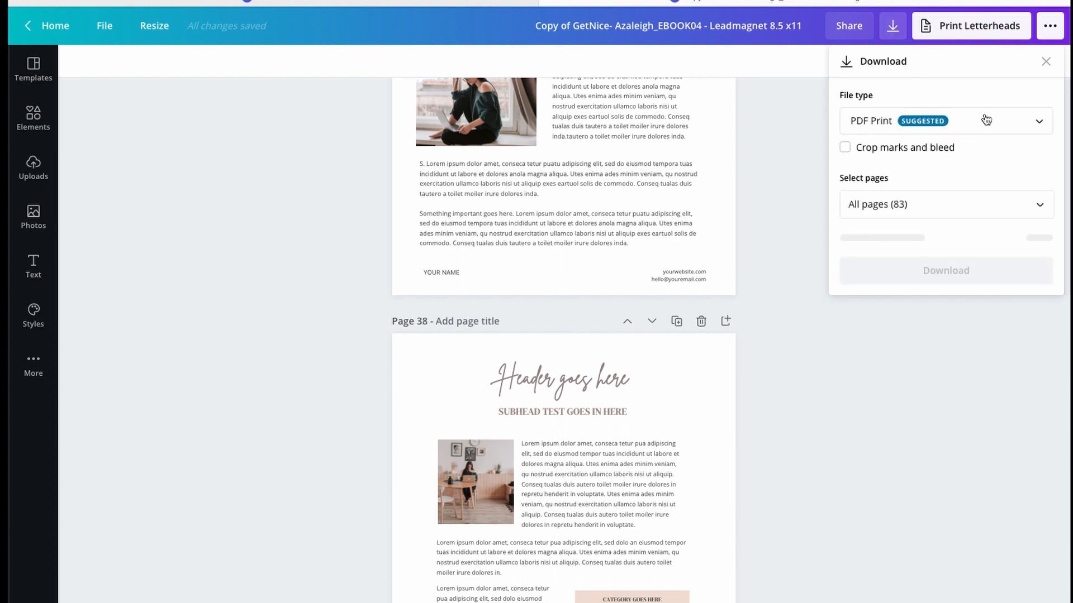
pyautogui.click(984, 121)
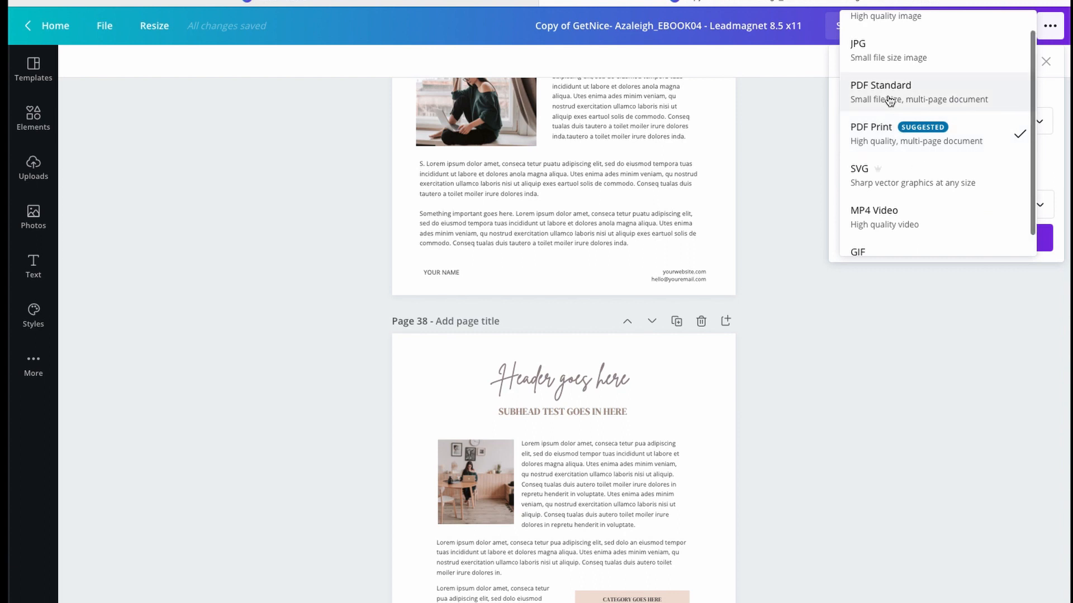
pyautogui.click(890, 101)
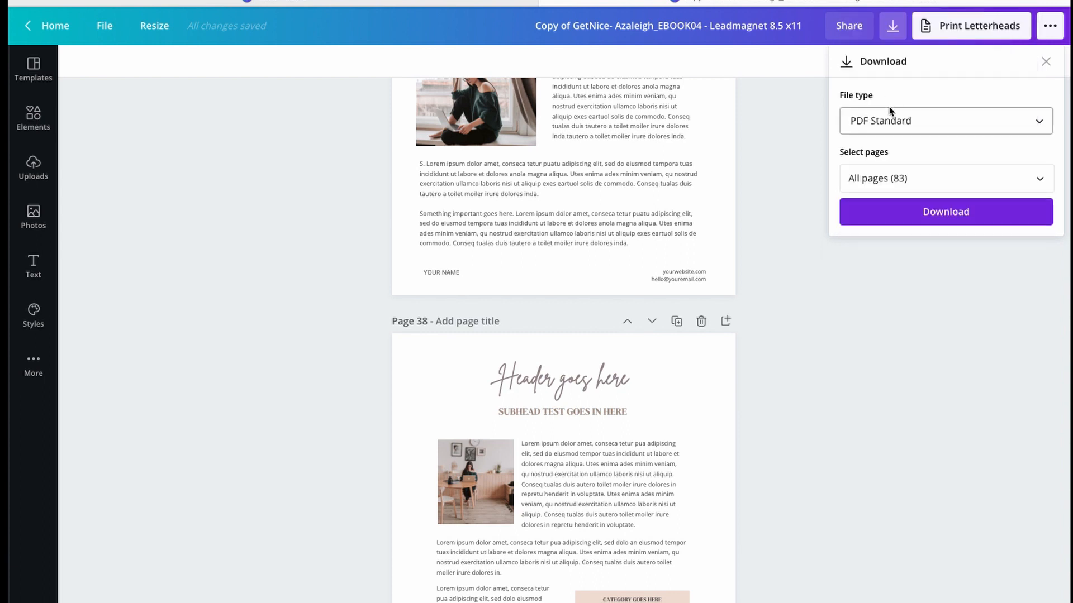
pyautogui.click(969, 217)
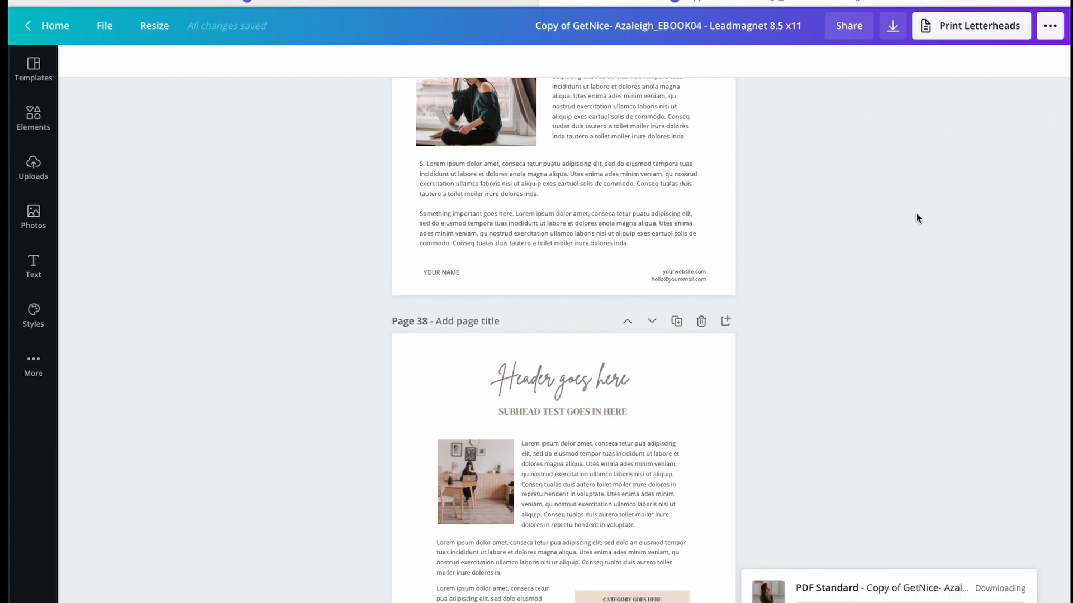